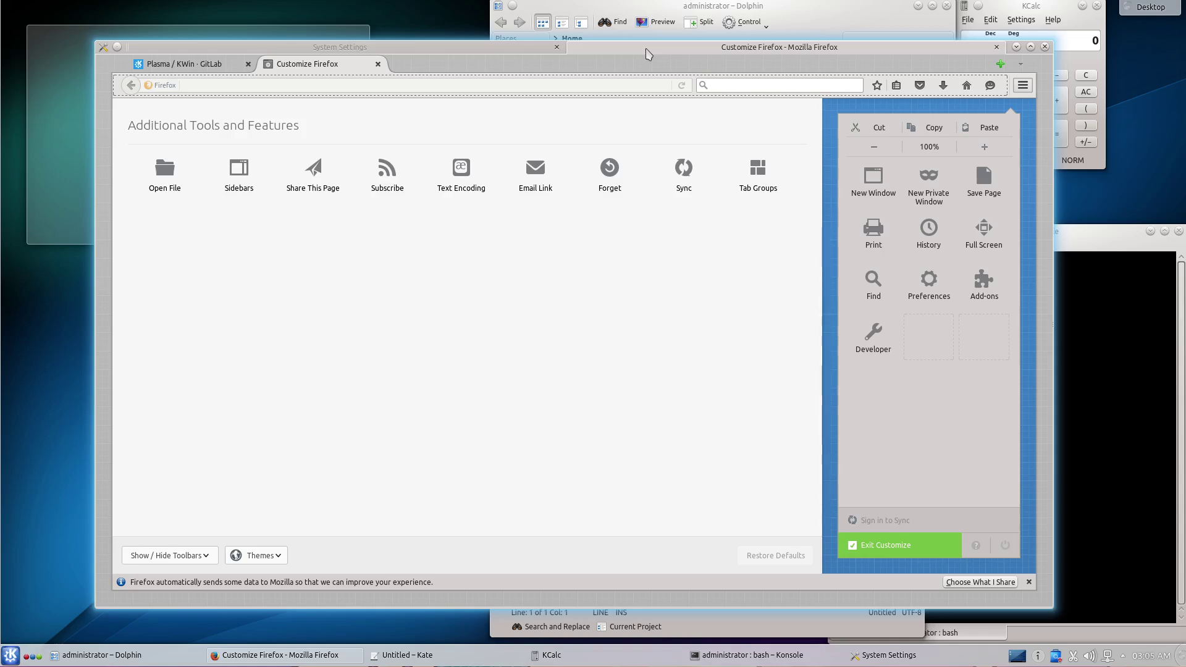
# Switch the tabbed window group back and forth between System Settings and Firefox, repositioning the whole group on the desktop along the way
pyautogui.click(492, 49)
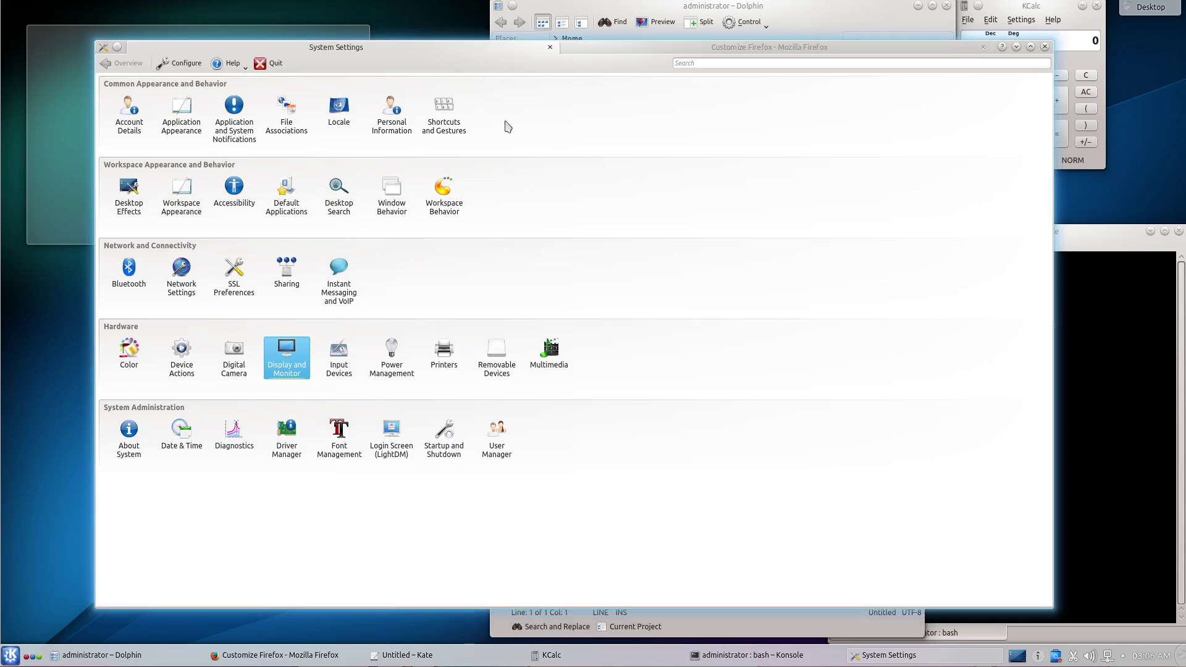
pyautogui.moveTo(615, 57); pyautogui.dragTo(654, 69)
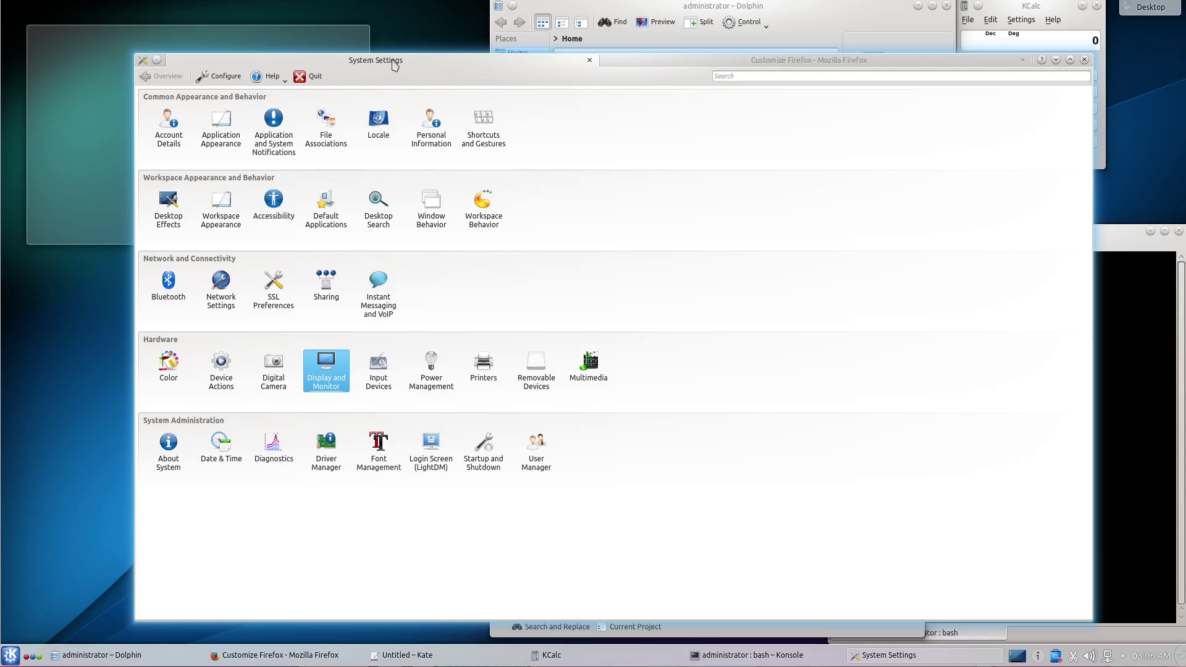
pyautogui.moveTo(382, 64); pyautogui.dragTo(346, 55)
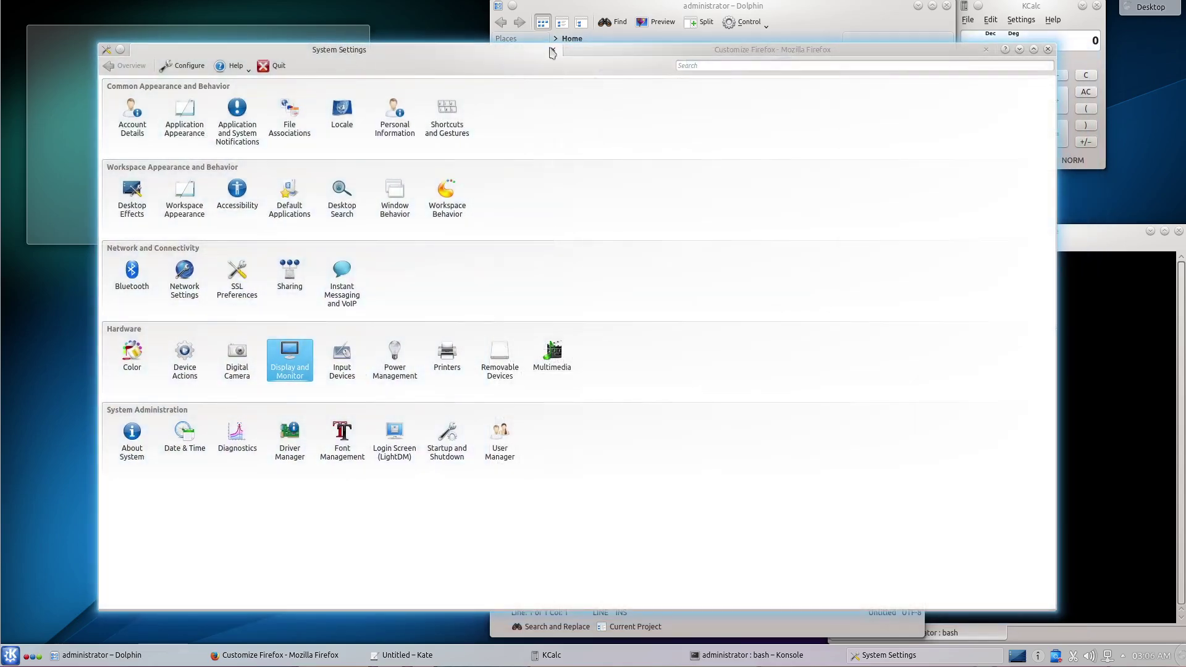
pyautogui.click(629, 57)
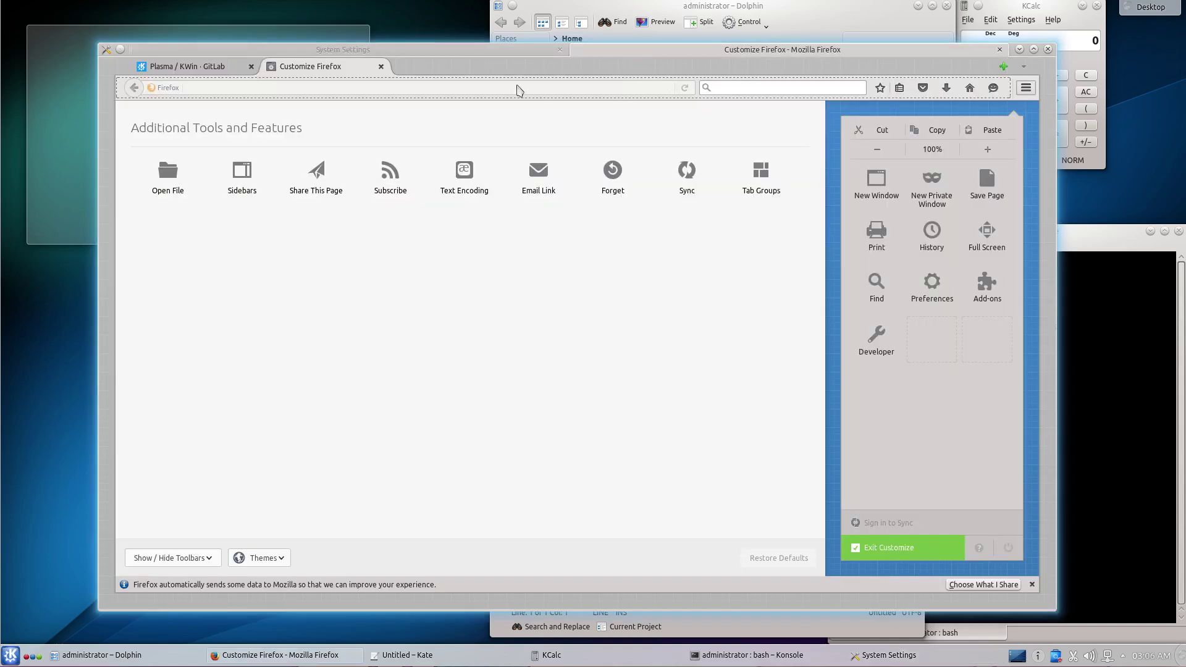
pyautogui.click(465, 50)
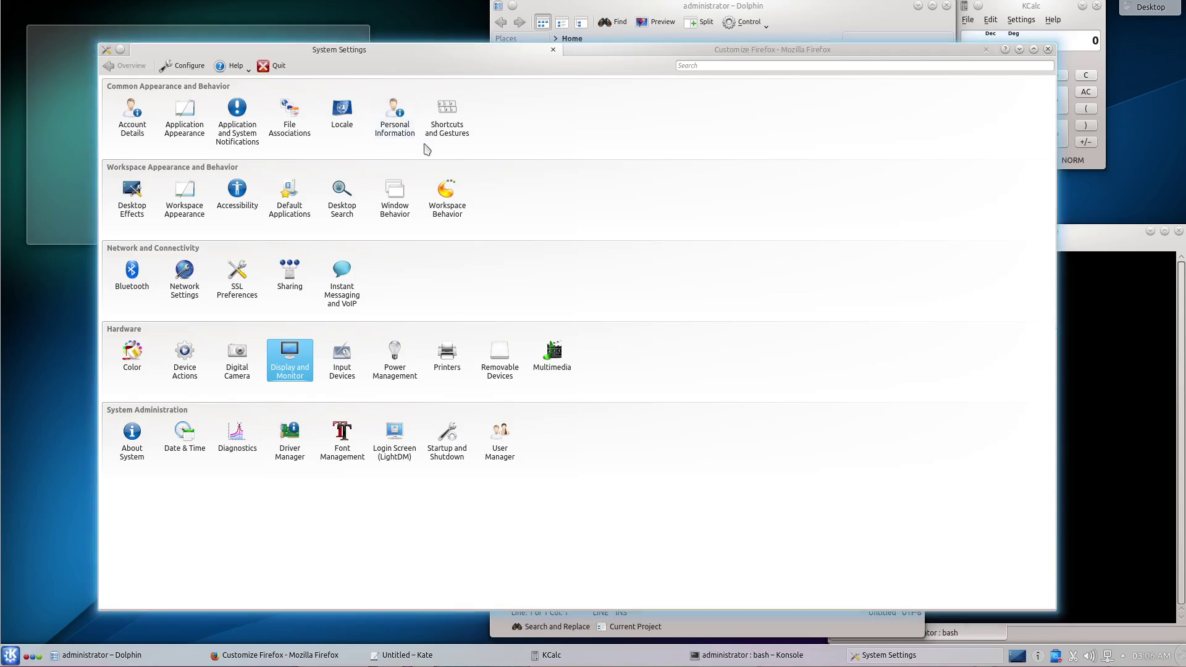
pyautogui.click(668, 65)
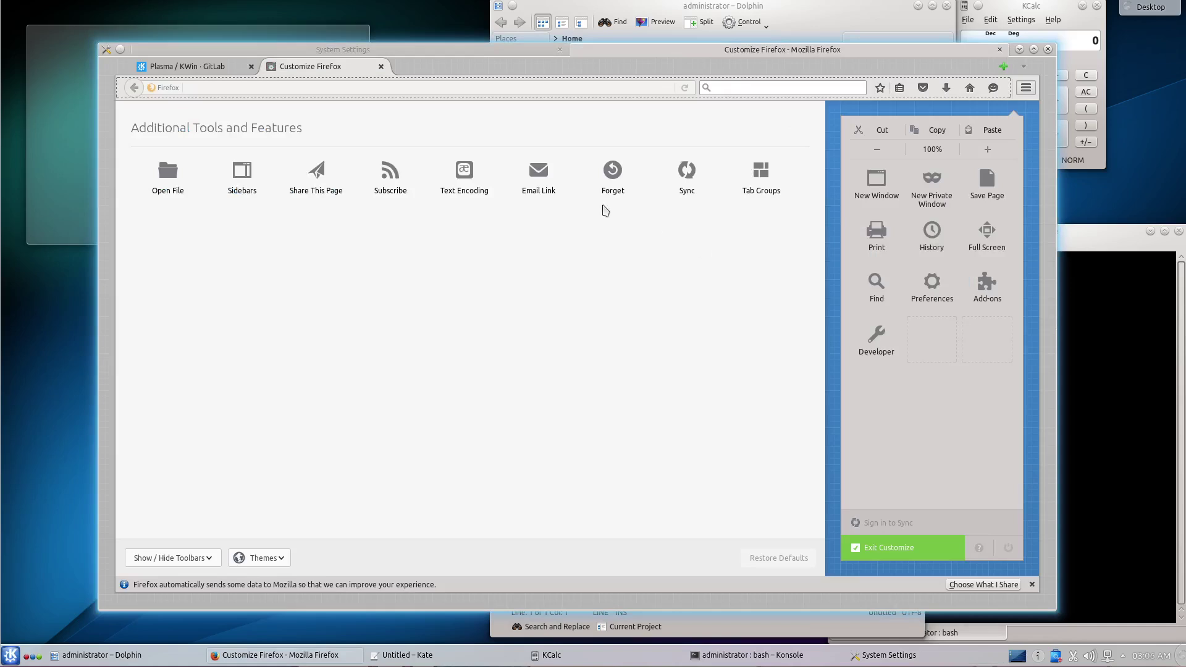
pyautogui.click(495, 52)
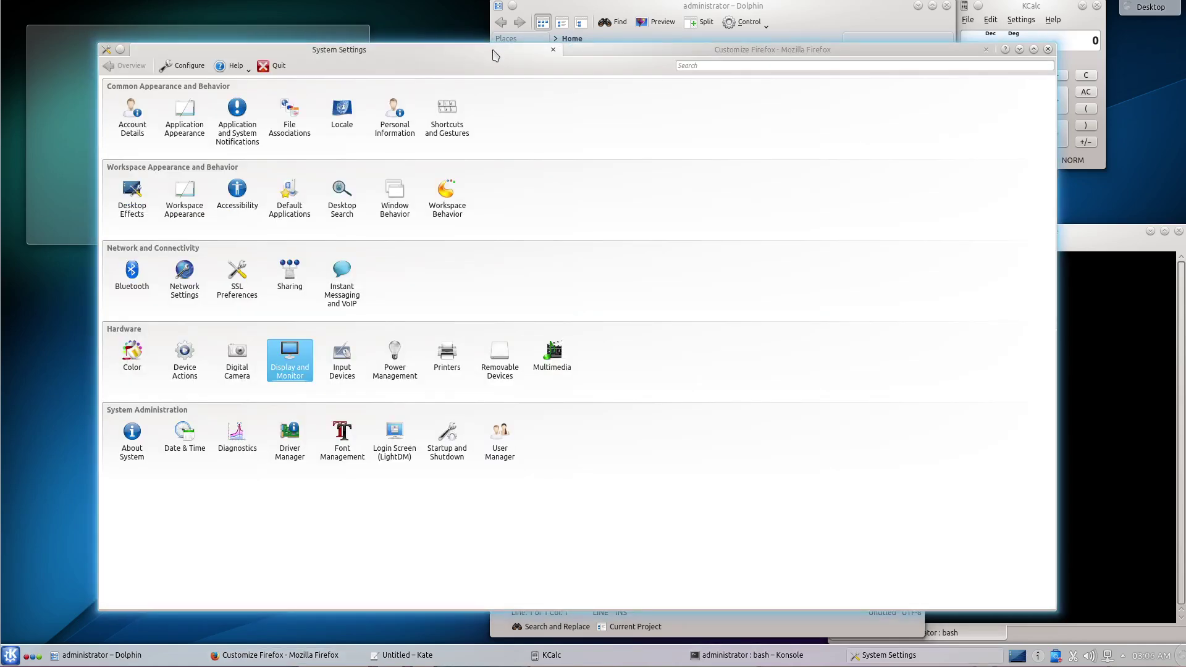
# Untab Firefox from the System Settings window group and move its separated window toward the desktop's right edge
pyautogui.rightClick(622, 58)
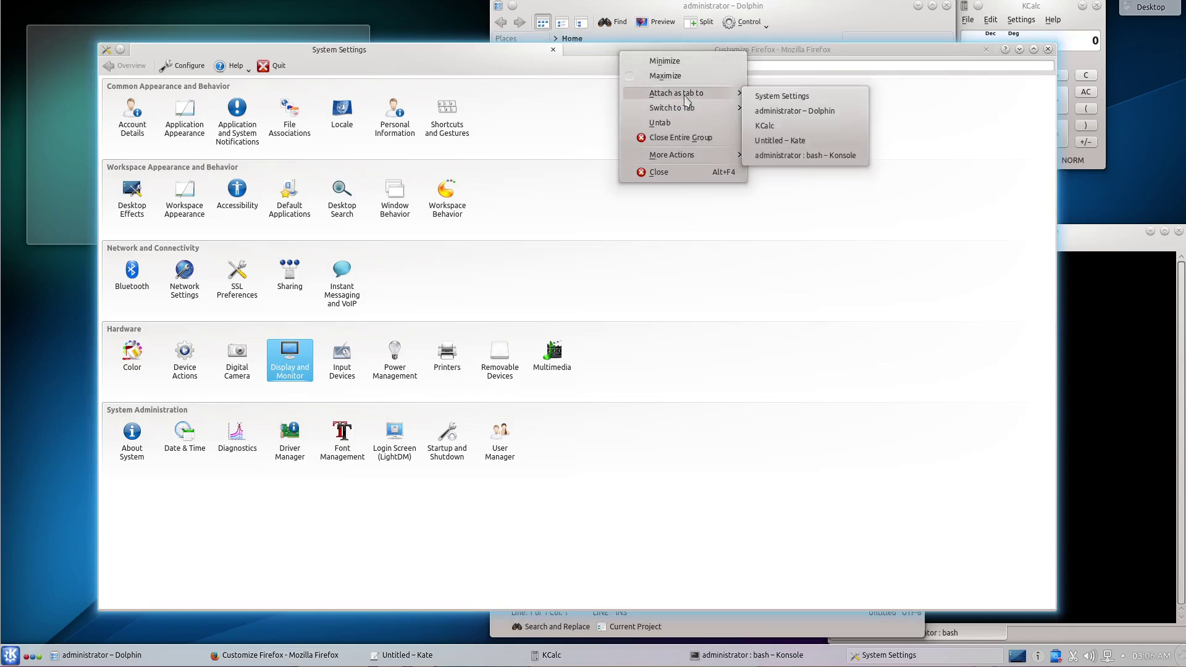
pyautogui.moveTo(686, 113)
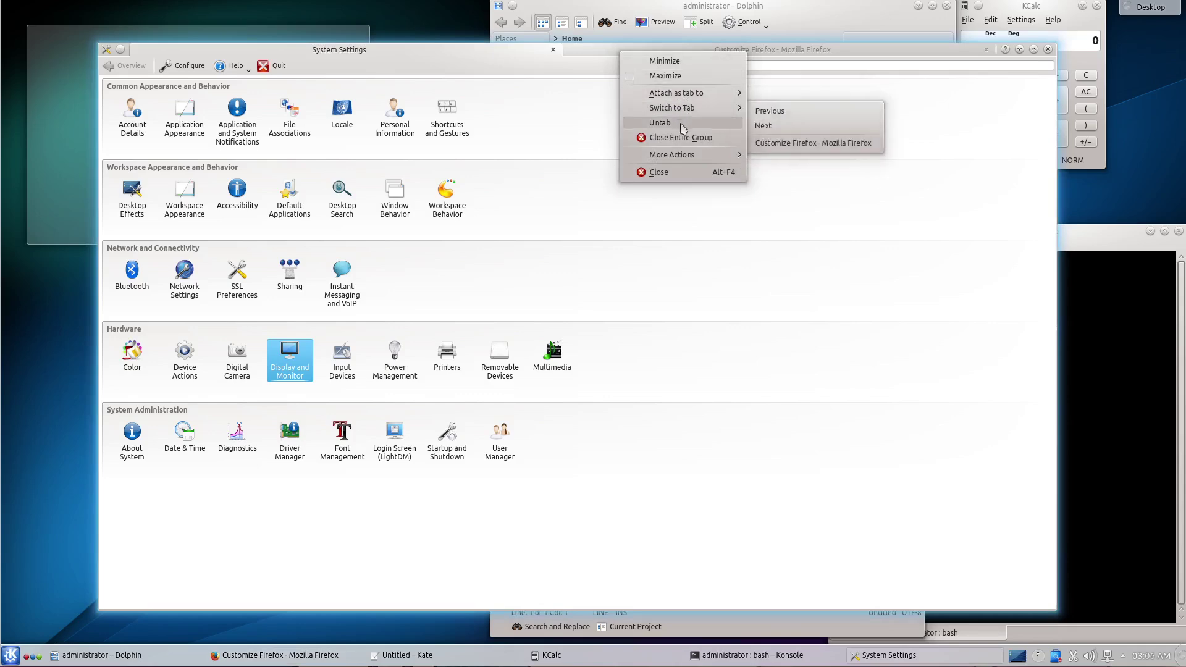
pyautogui.click(652, 123)
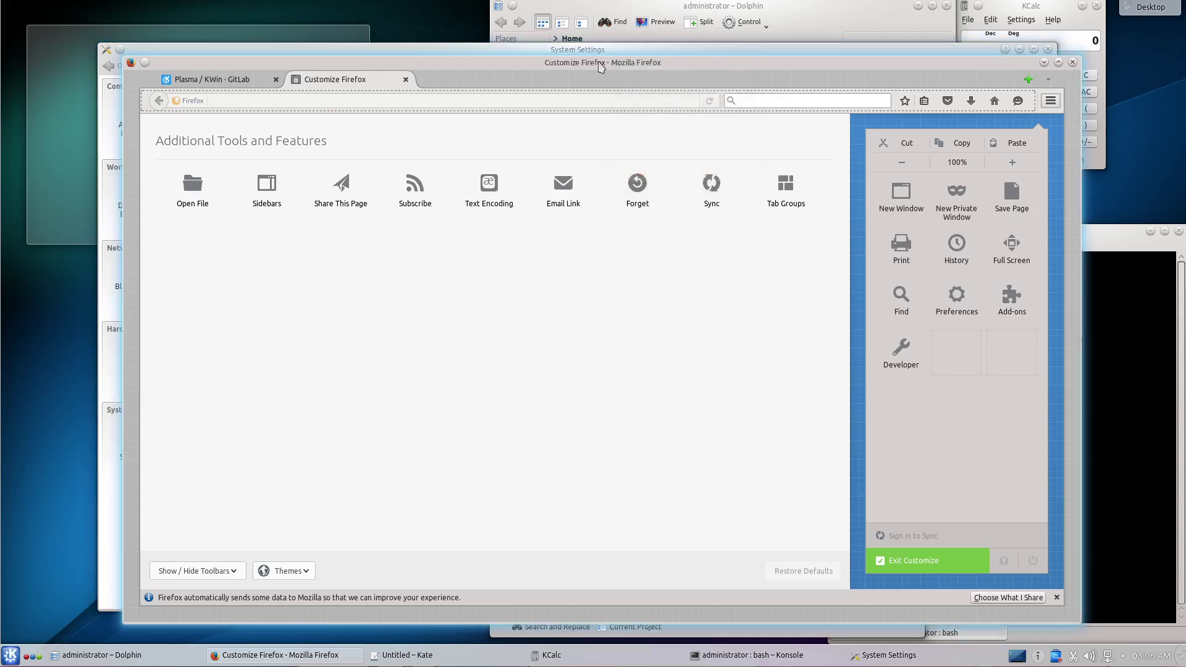
pyautogui.moveTo(598, 74); pyautogui.dragTo(704, 78)
# Tile System Settings on the left half of the desktop and Firefox on the right half
pyautogui.click(635, 57)
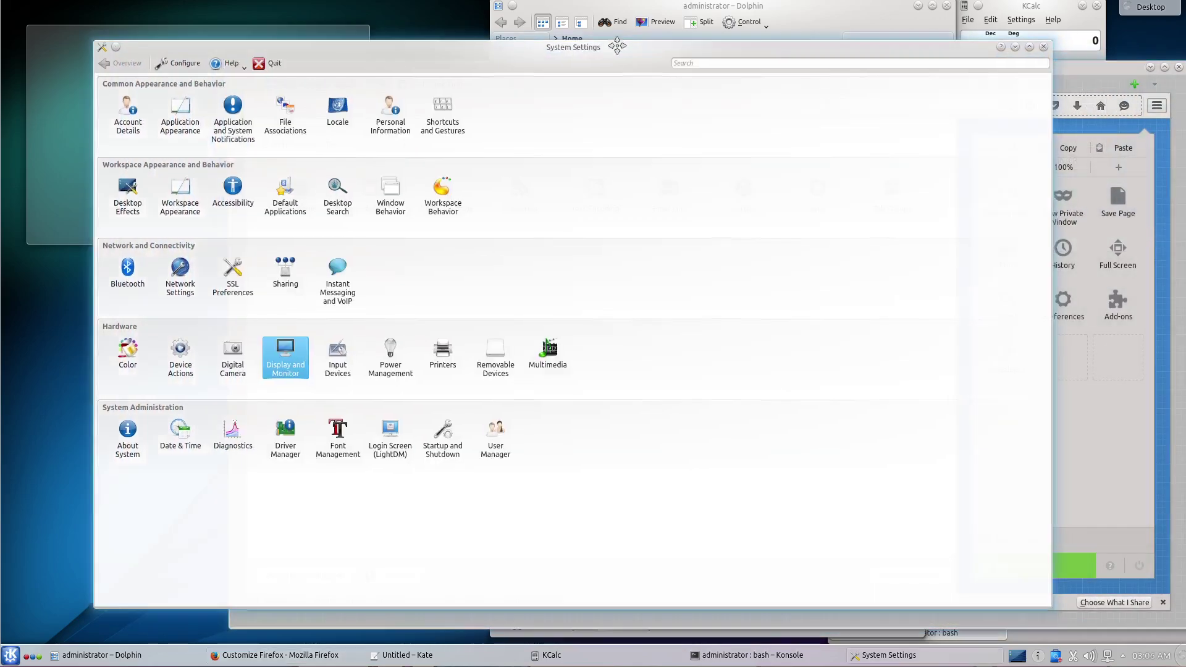
pyautogui.press('super+Left')
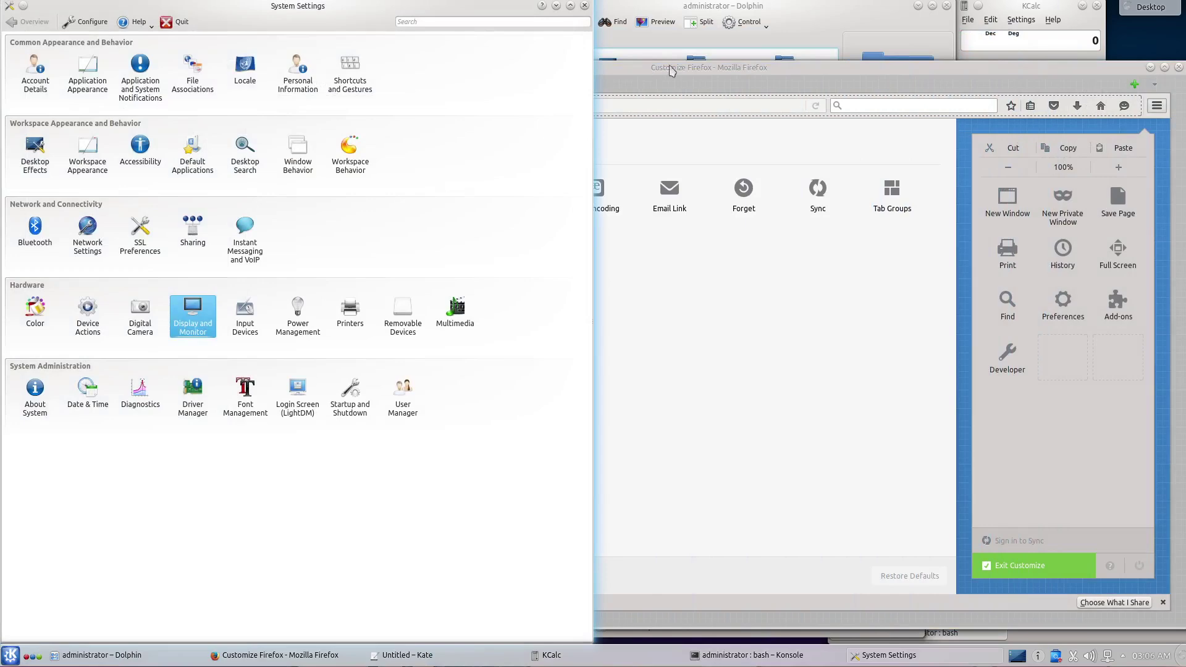
pyautogui.click(623, 95)
pyautogui.press('super+Right')
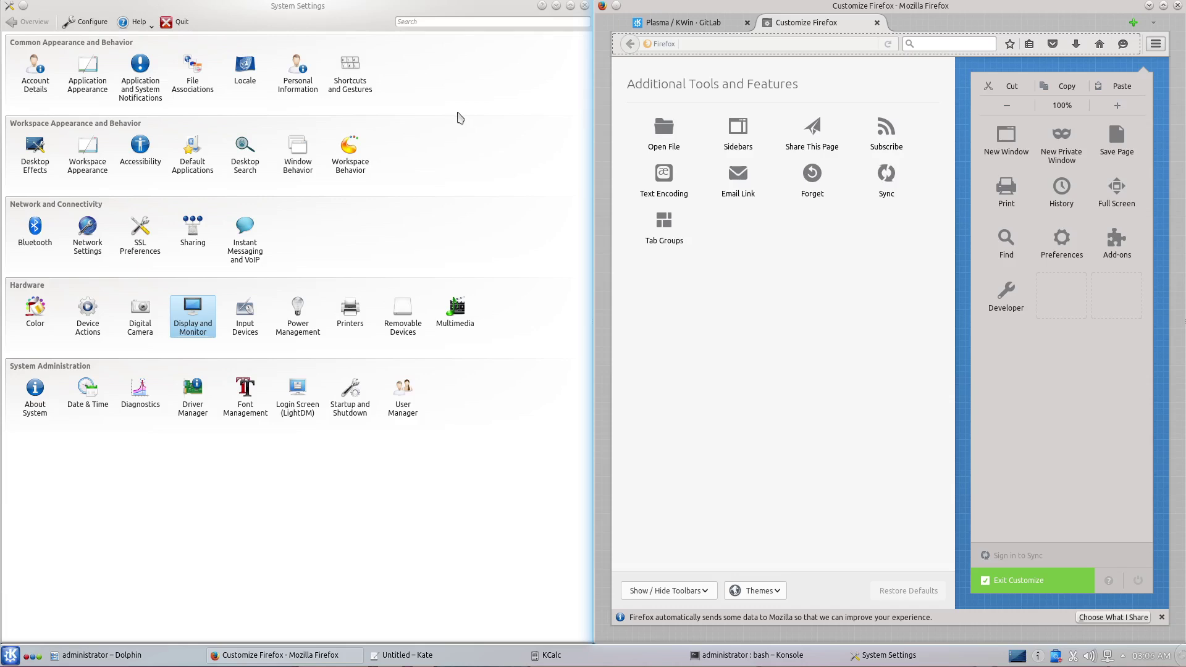
# Attach the Firefox window as a tab to System Settings and switch between the group's two tabs, ending on Firefox
pyautogui.rightClick(772, 11)
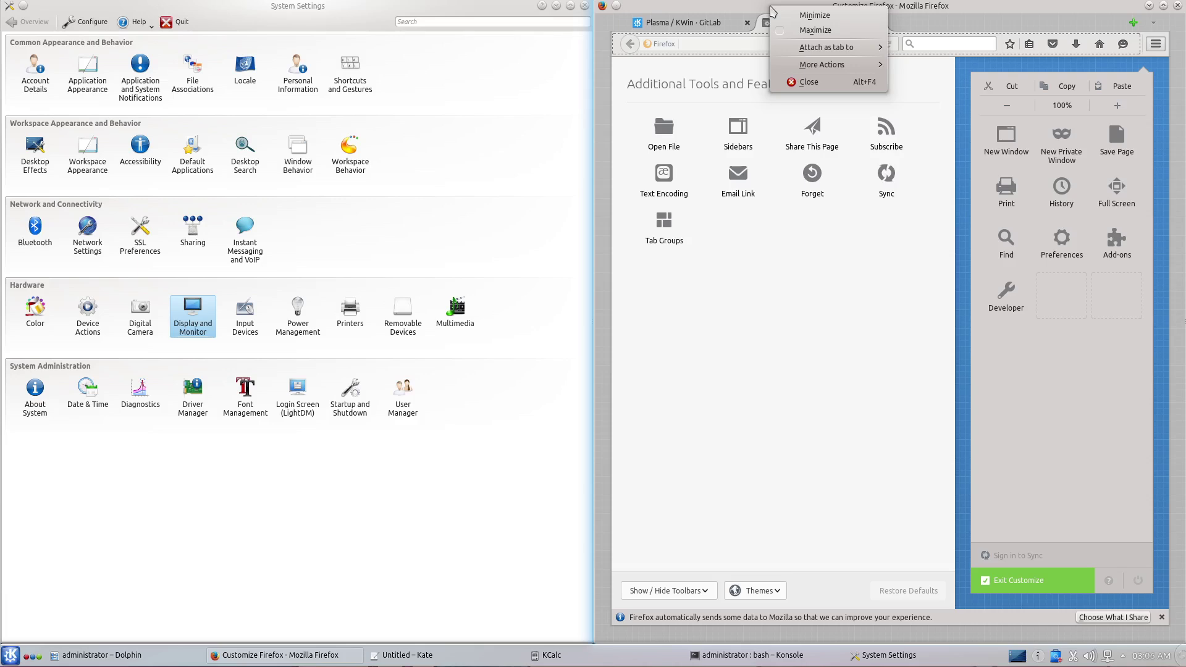
pyautogui.moveTo(826, 53)
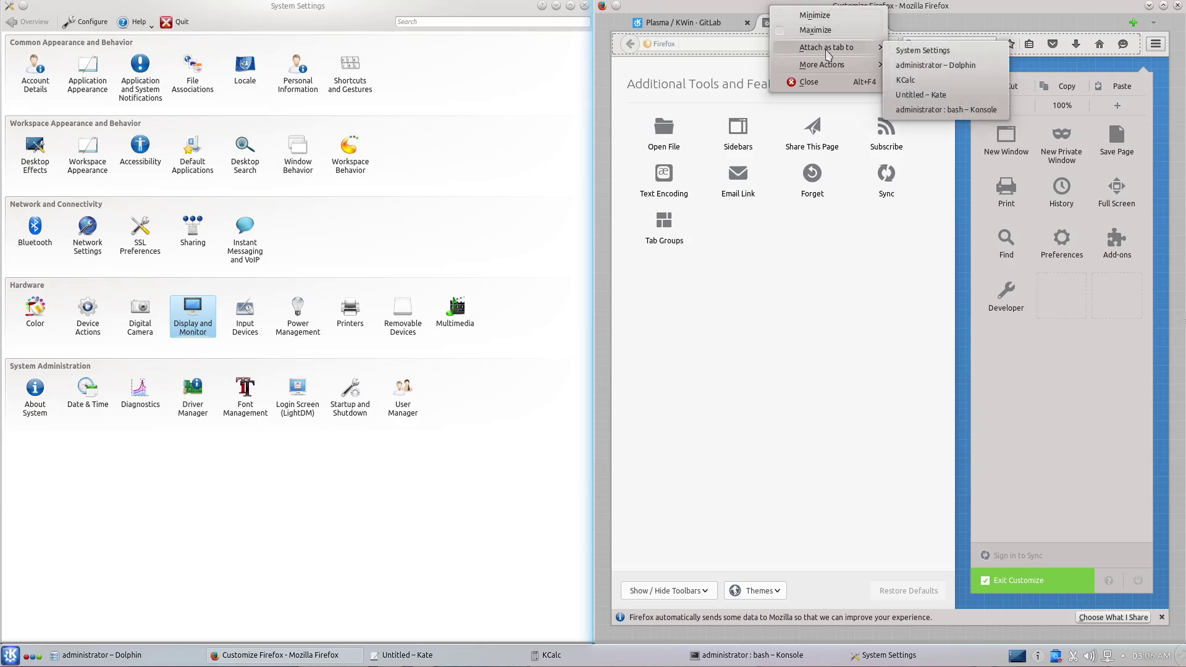
pyautogui.click(925, 52)
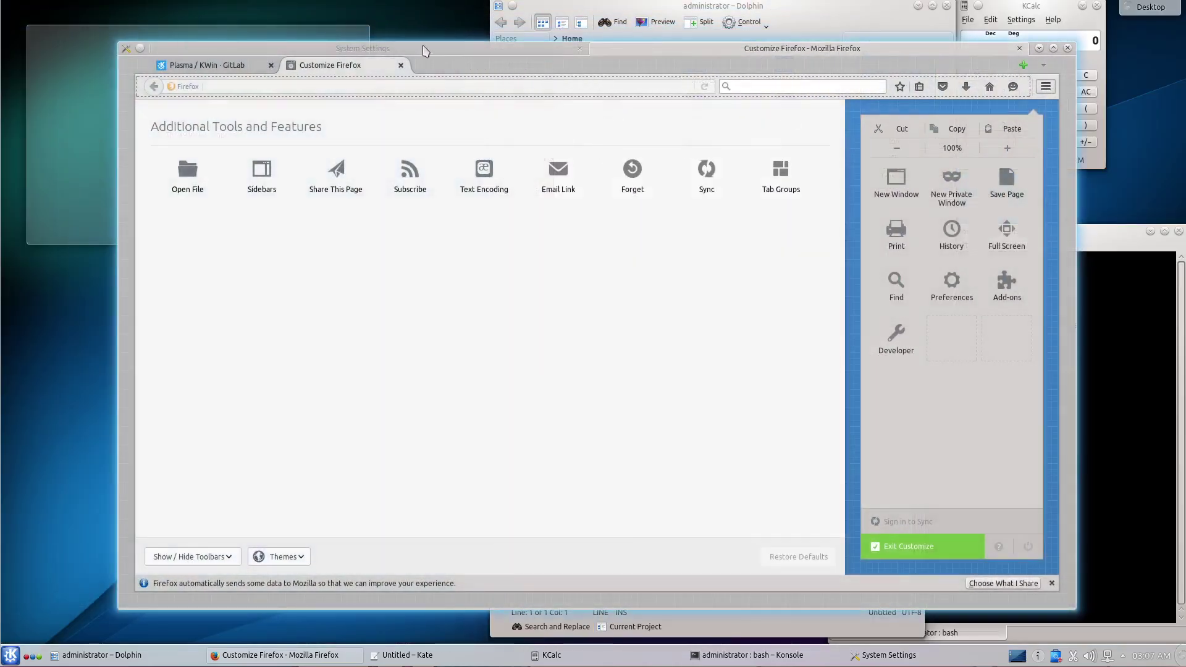
pyautogui.click(425, 51)
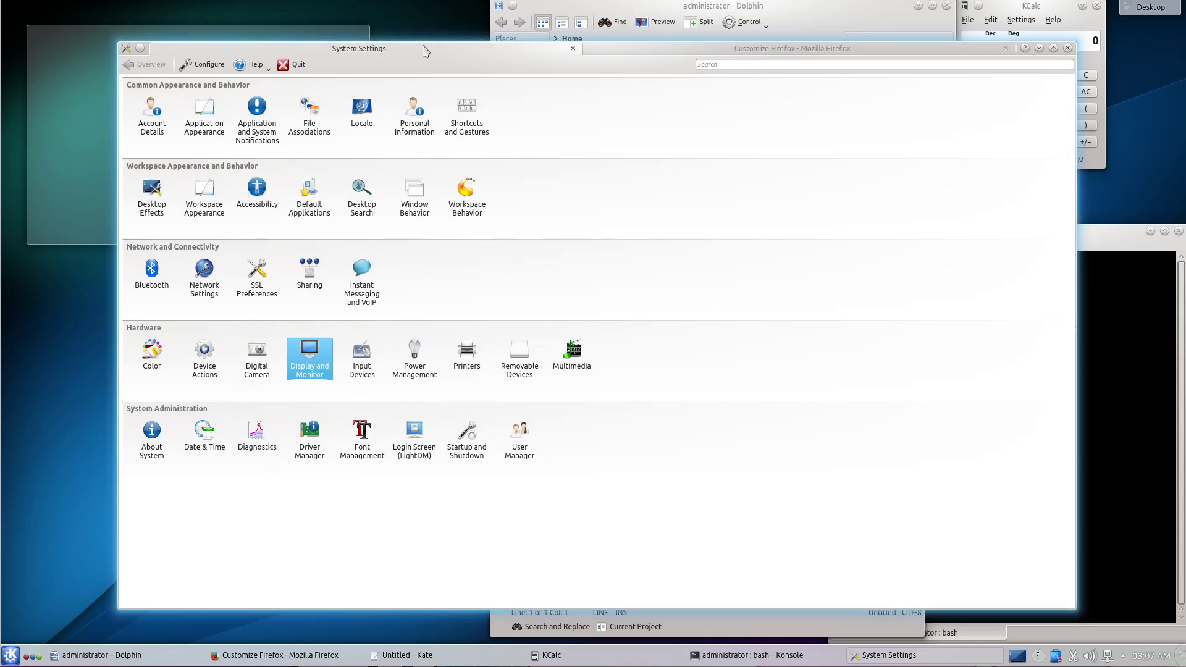
pyautogui.click(705, 55)
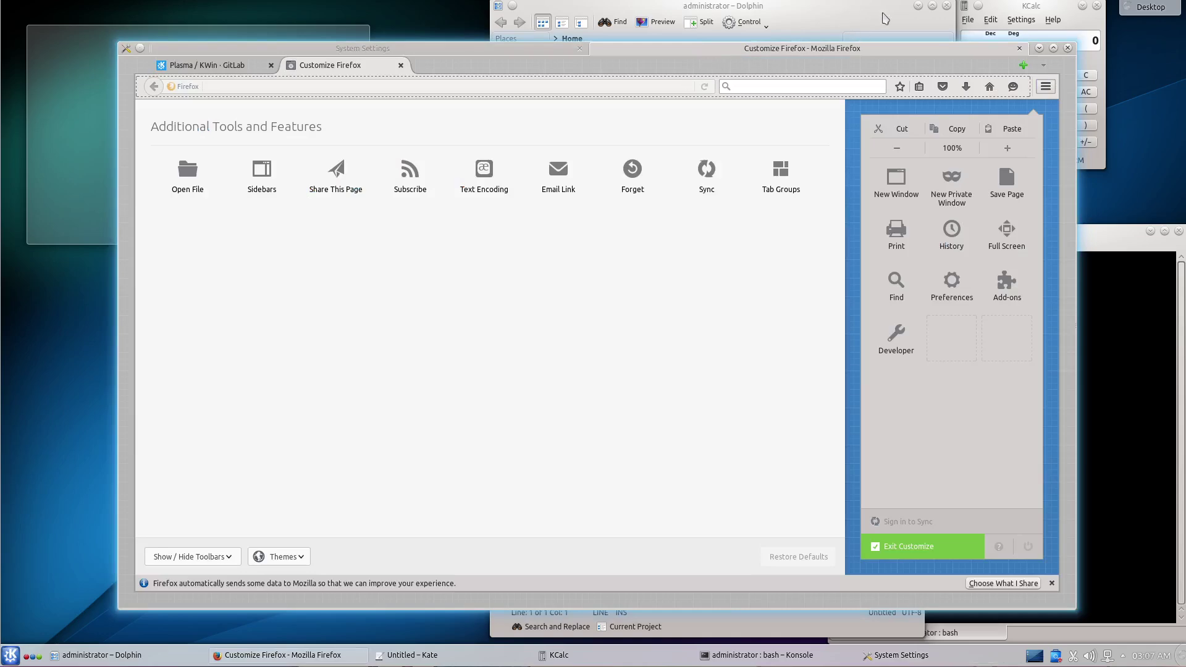
# Attach the KCalc window as a tab to the System Settings group and shift the group slightly to the right
pyautogui.rightClick(1010, 7)
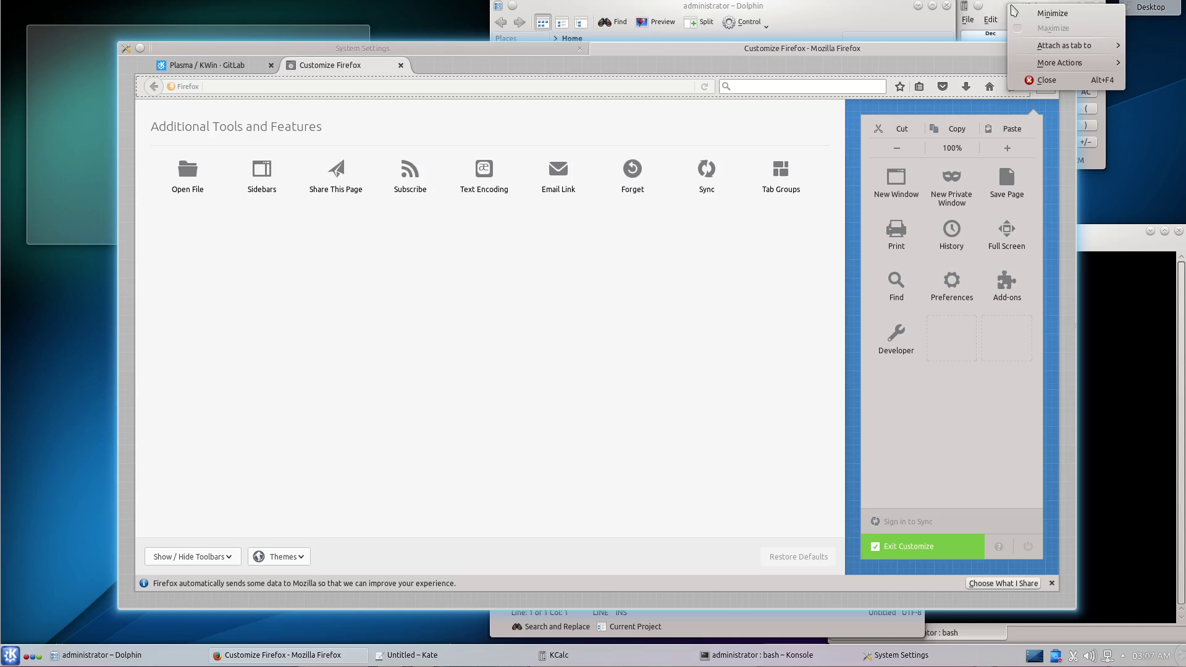
pyautogui.moveTo(1062, 45)
pyautogui.click(971, 55)
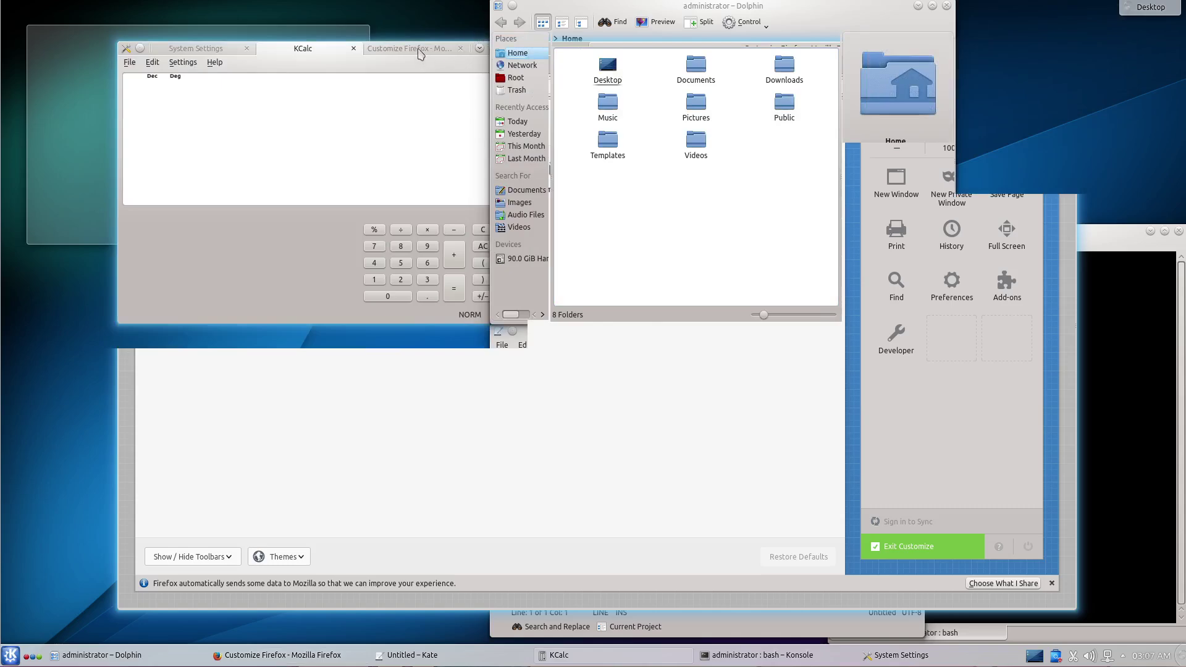
pyautogui.moveTo(420, 48); pyautogui.dragTo(457, 49)
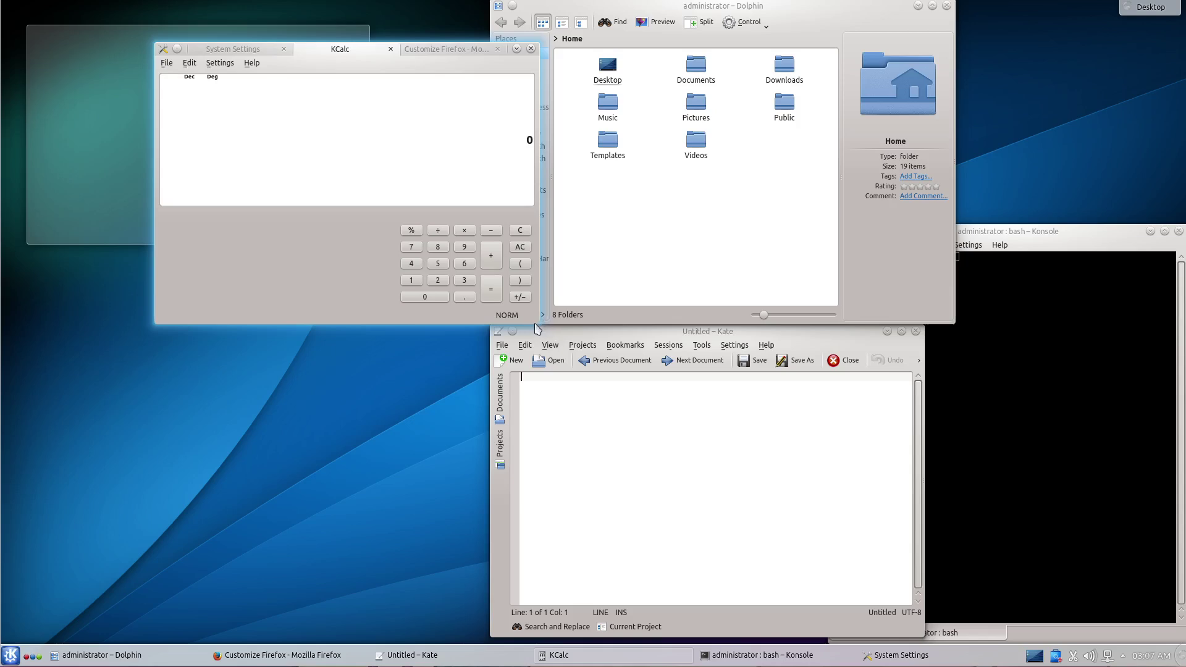
# Untab KCalc from the group it shares with System Settings and Firefox
pyautogui.rightClick(358, 55)
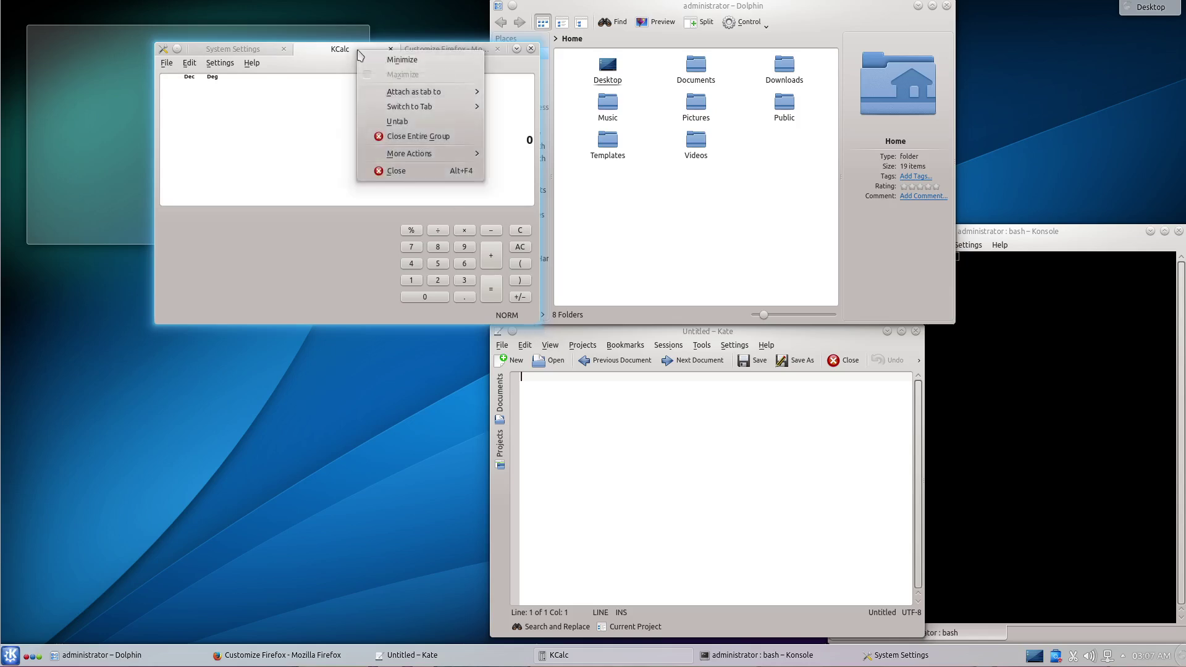
pyautogui.click(342, 52)
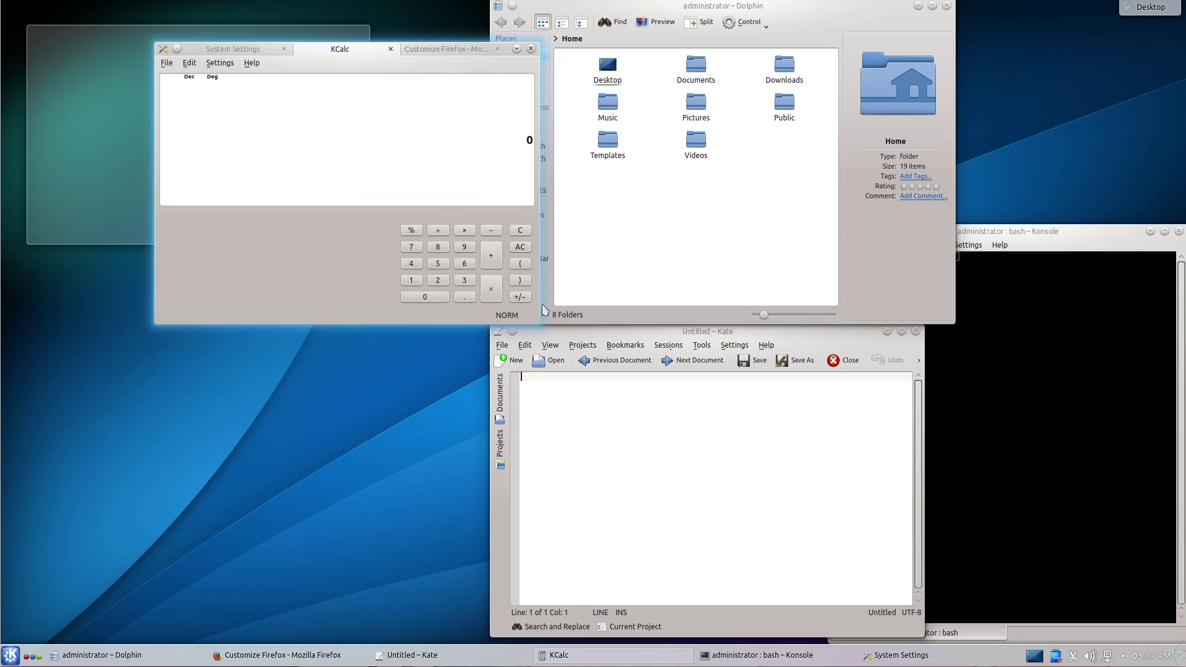
pyautogui.rightClick(362, 54)
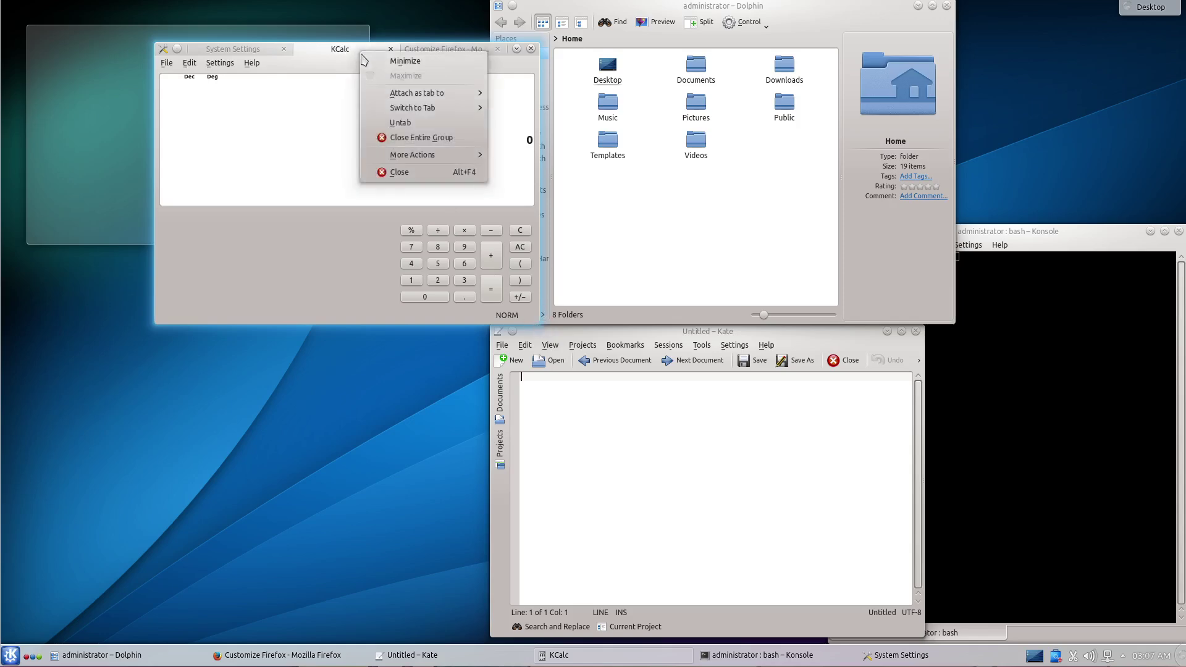
pyautogui.moveTo(415, 99)
pyautogui.click(400, 123)
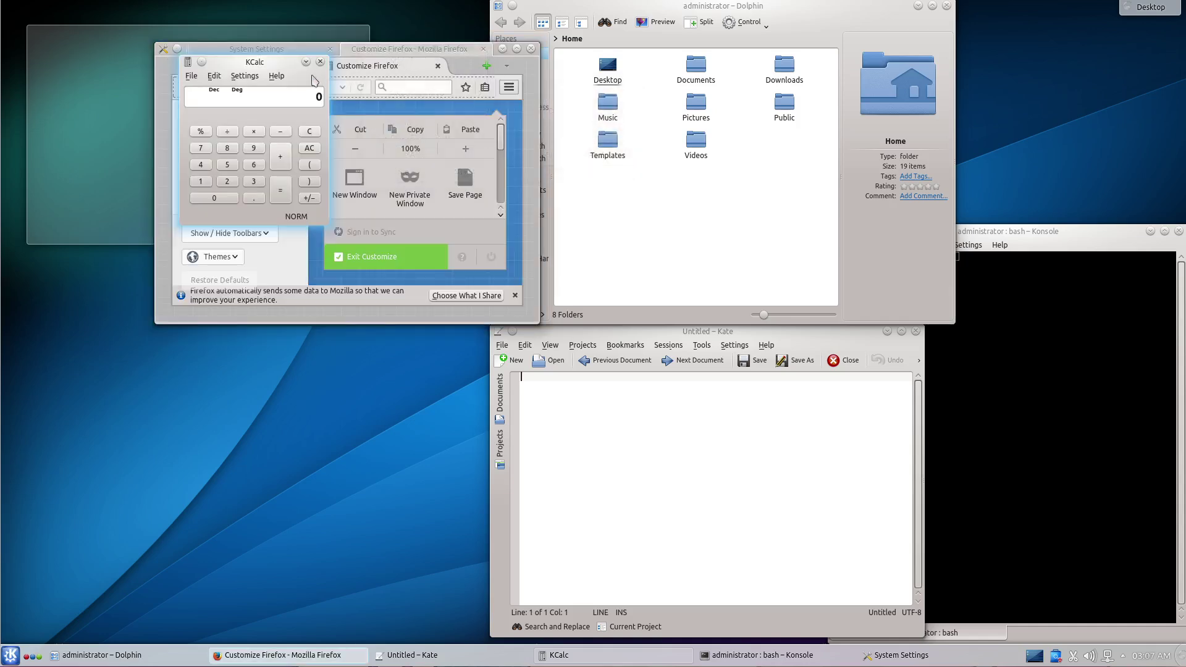
# Move the detached KCalc window over the Dolphin file view and close it
pyautogui.moveTo(267, 55); pyautogui.dragTo(788, 140)
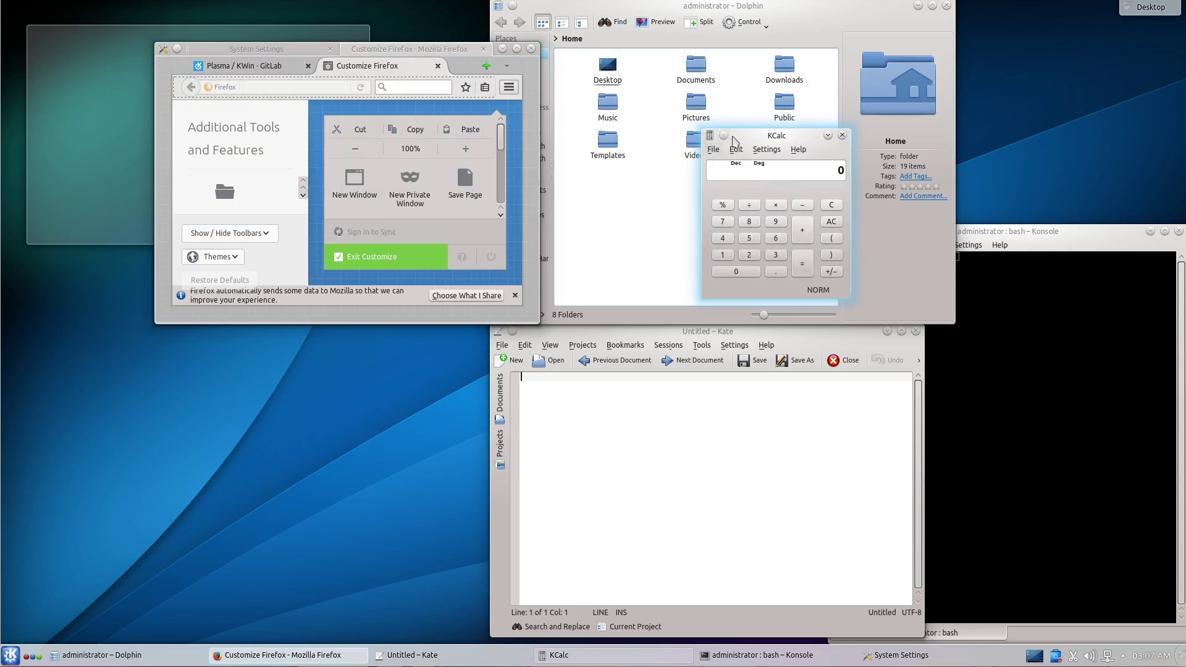
pyautogui.moveTo(734, 141); pyautogui.dragTo(673, 131)
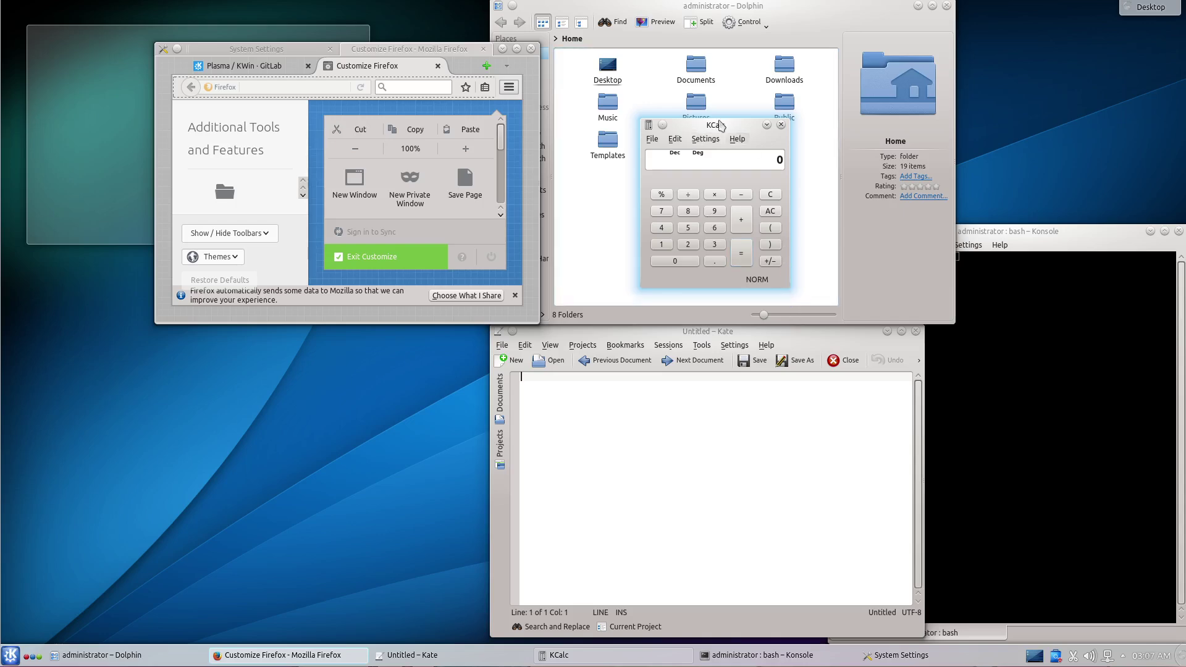
pyautogui.moveTo(719, 126)
pyautogui.mouseDown()
pyautogui.moveTo(640, 122)
pyautogui.moveTo(704, 138)
pyautogui.mouseUp()
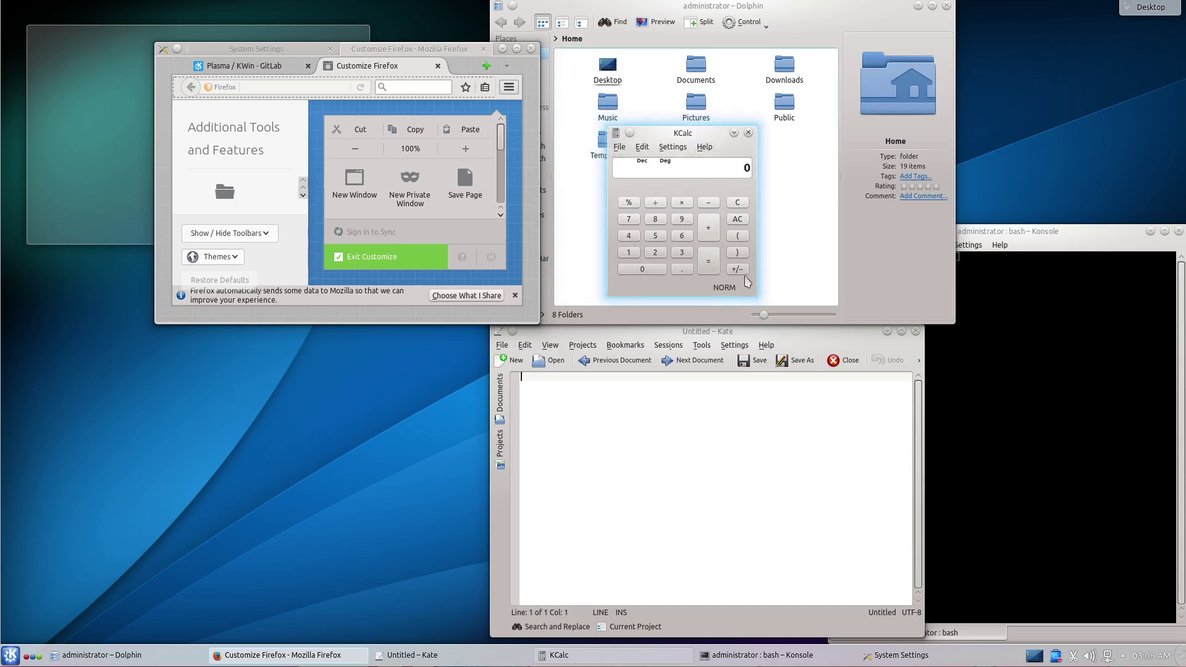
pyautogui.click(753, 135)
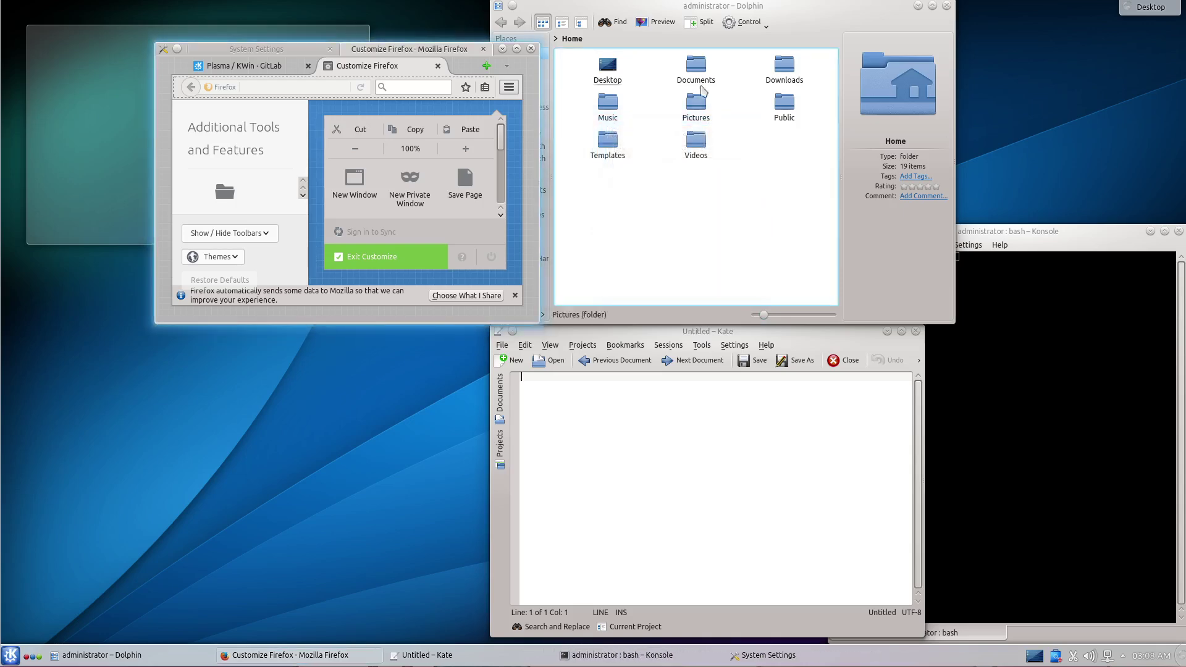
# Attach the Dolphin window as a tab to the System Settings and Firefox group
pyautogui.rightClick(754, 6)
pyautogui.moveTo(801, 43)
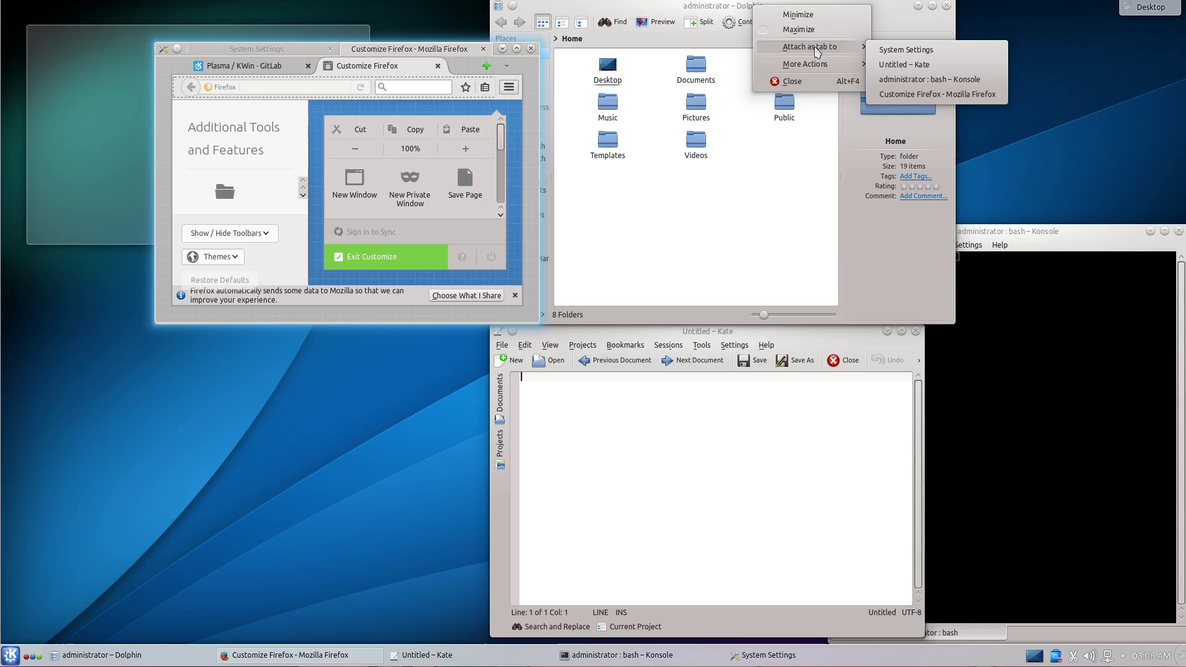
pyautogui.click(897, 48)
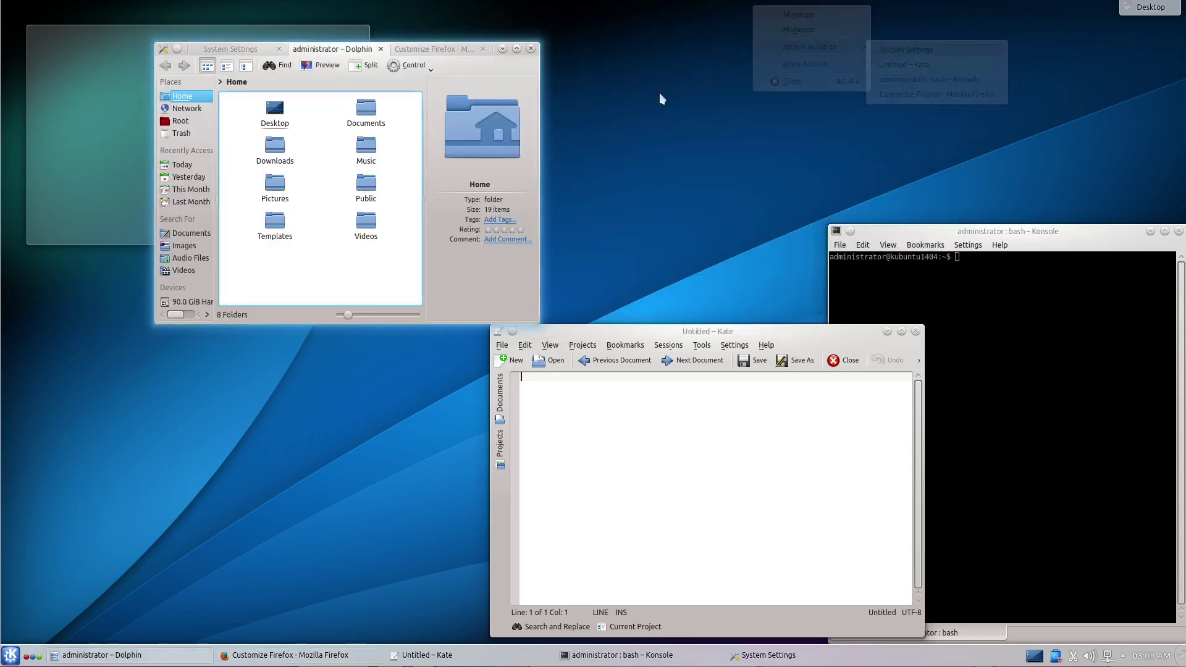
# Maximize and restore the tabbed window group, and move it toward the desktop's centre while enlarging it over the Kate window
pyautogui.click(517, 49)
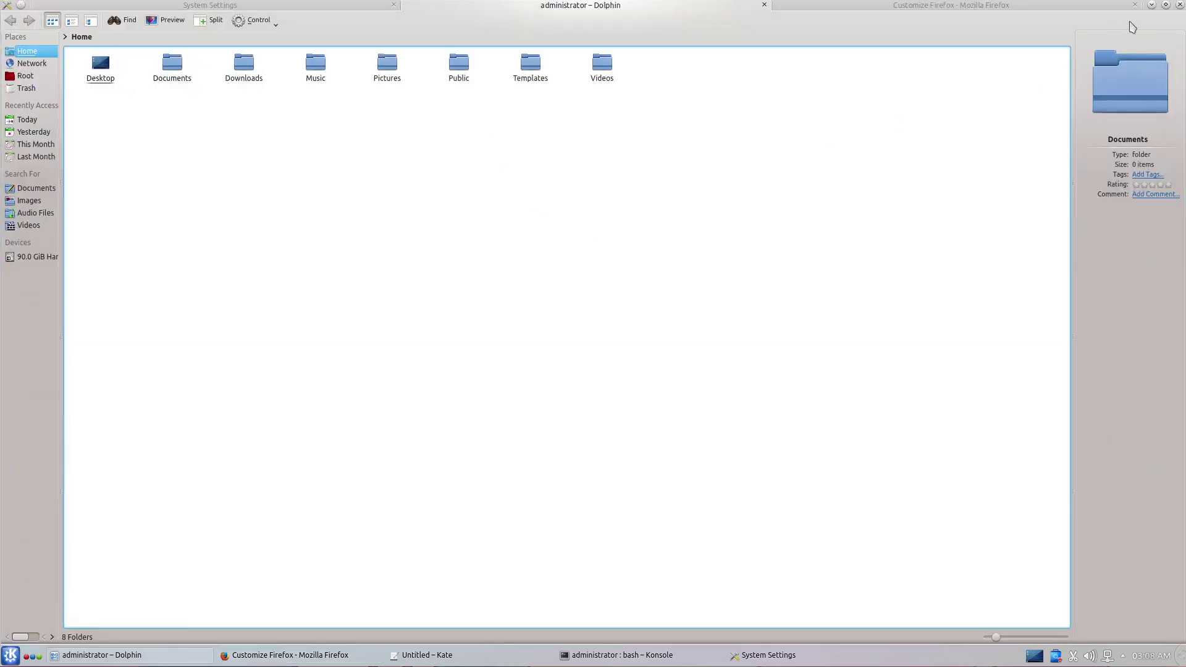
pyautogui.click(1167, 6)
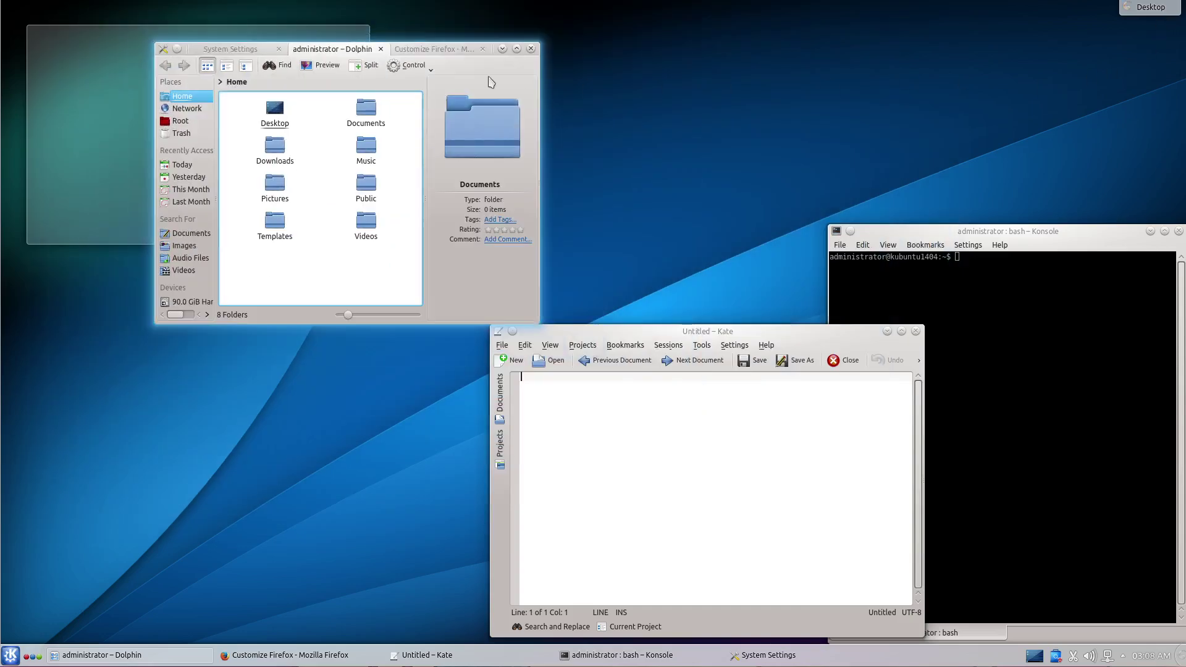
pyautogui.moveTo(436, 43); pyautogui.dragTo(575, 75)
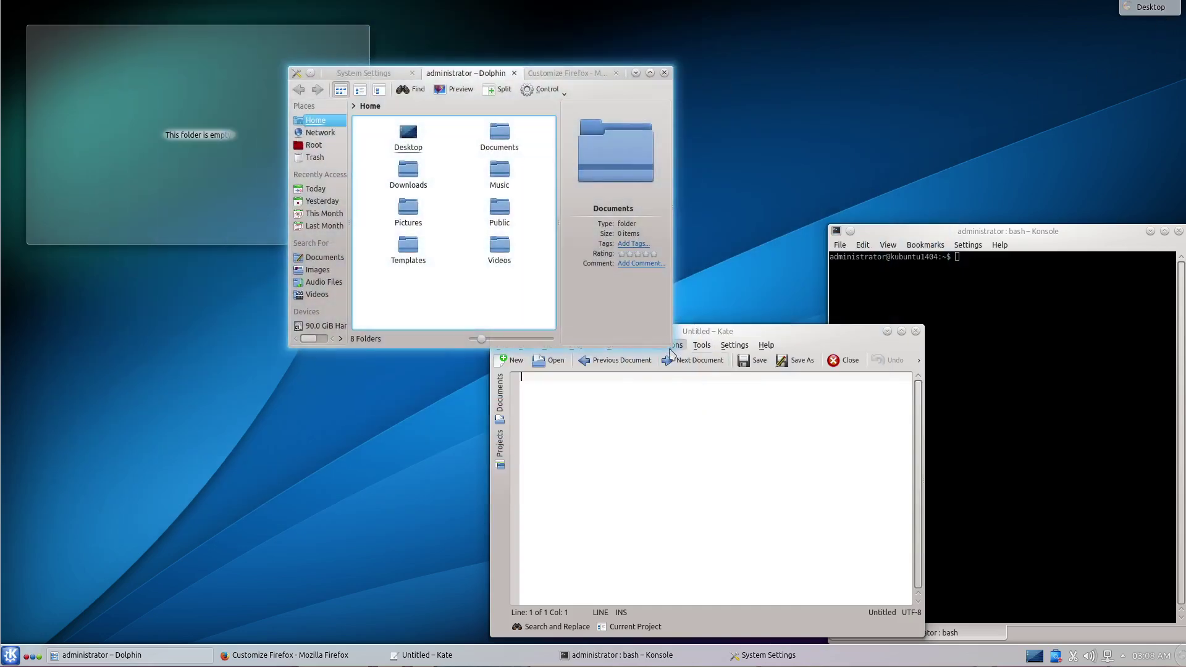
pyautogui.moveTo(673, 352); pyautogui.dragTo(1022, 567)
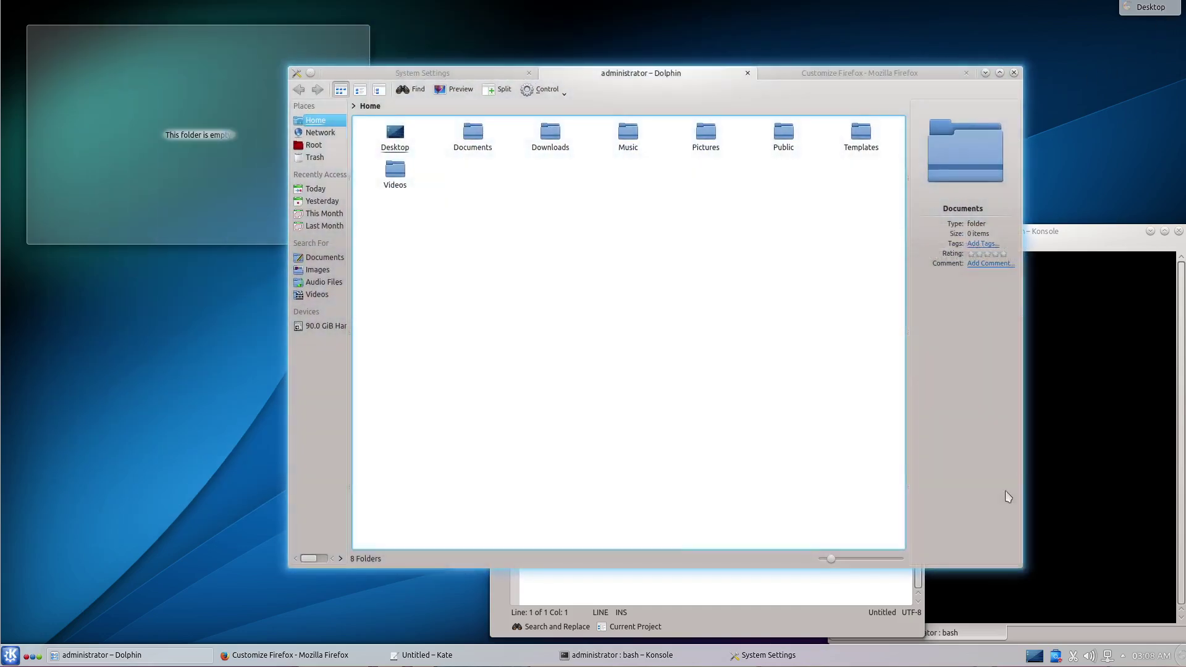
# Switch the tabbed window group to Firefox and back to System Settings, and view the System Settings window menu
pyautogui.click(794, 76)
pyautogui.click(462, 76)
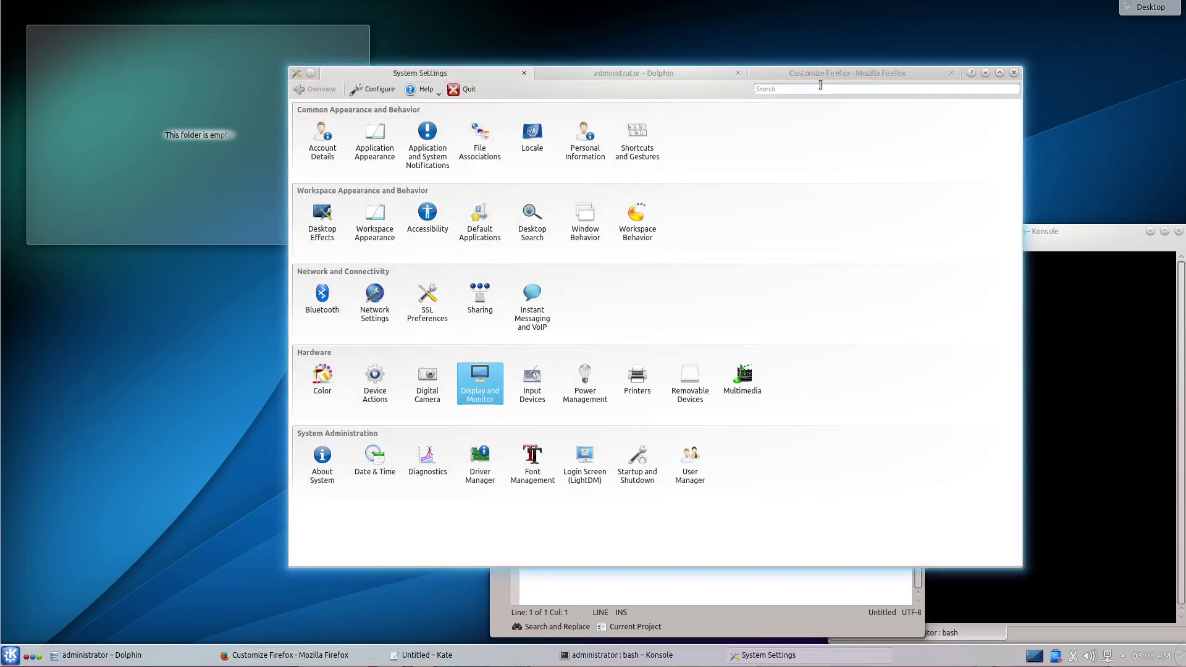
pyautogui.click(297, 76)
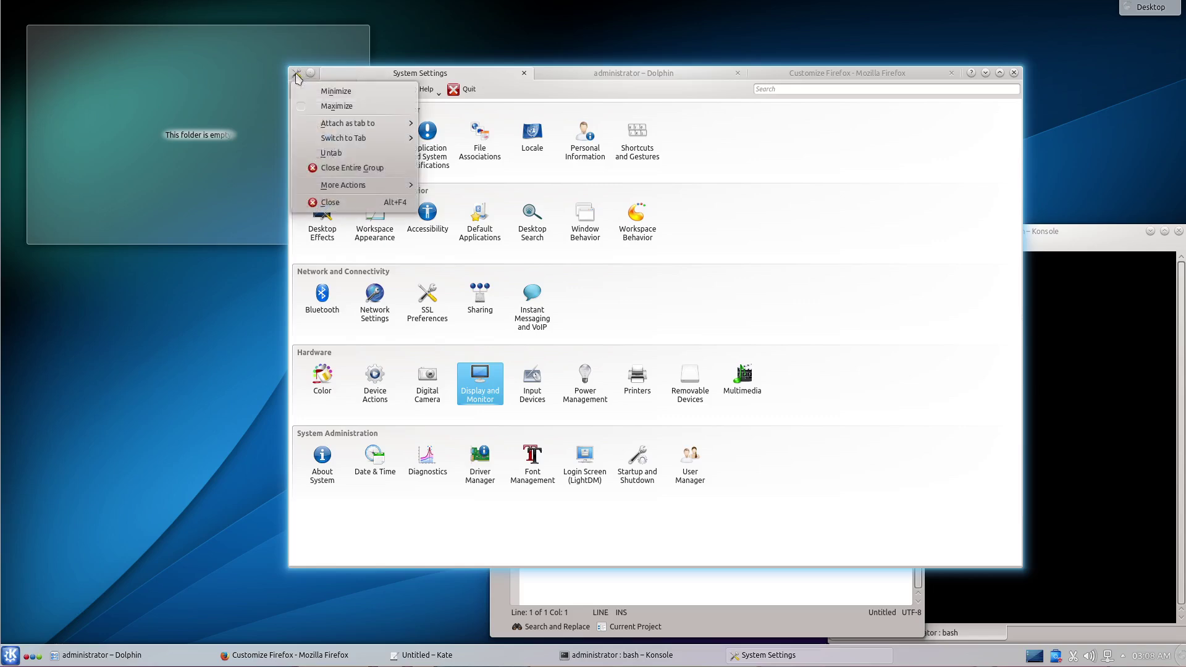
pyautogui.click(312, 75)
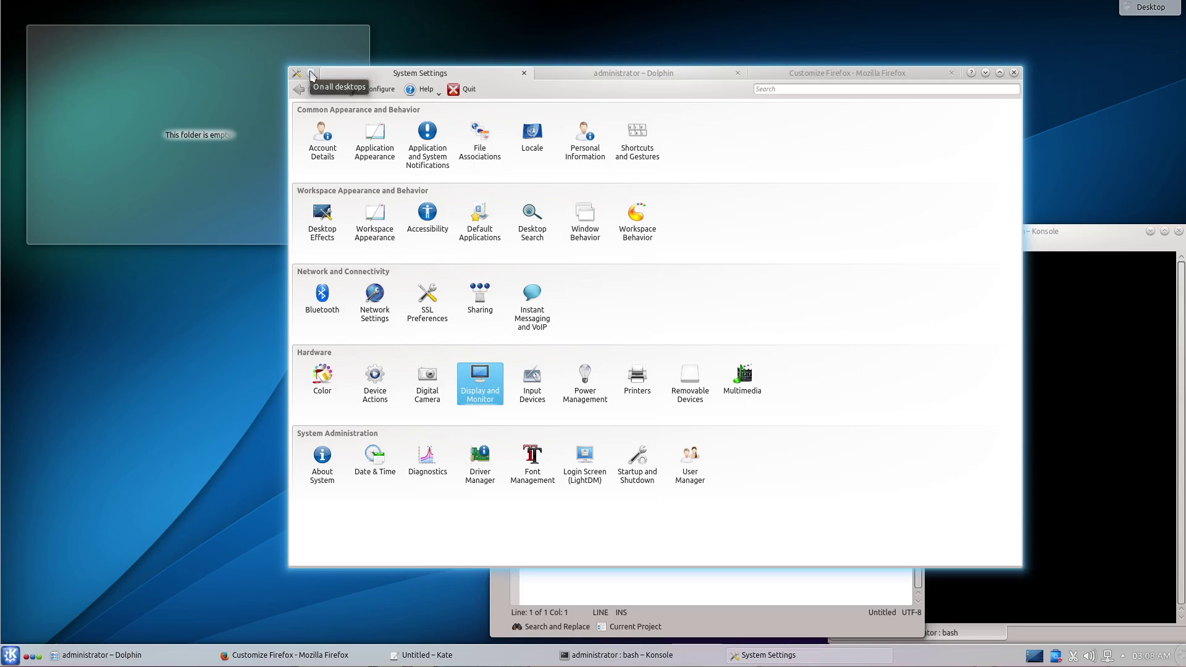
pyautogui.click(970, 74)
# Maximize the Konsole window and restore it to its former size over the tabbed group
pyautogui.doubleClick(1040, 228)
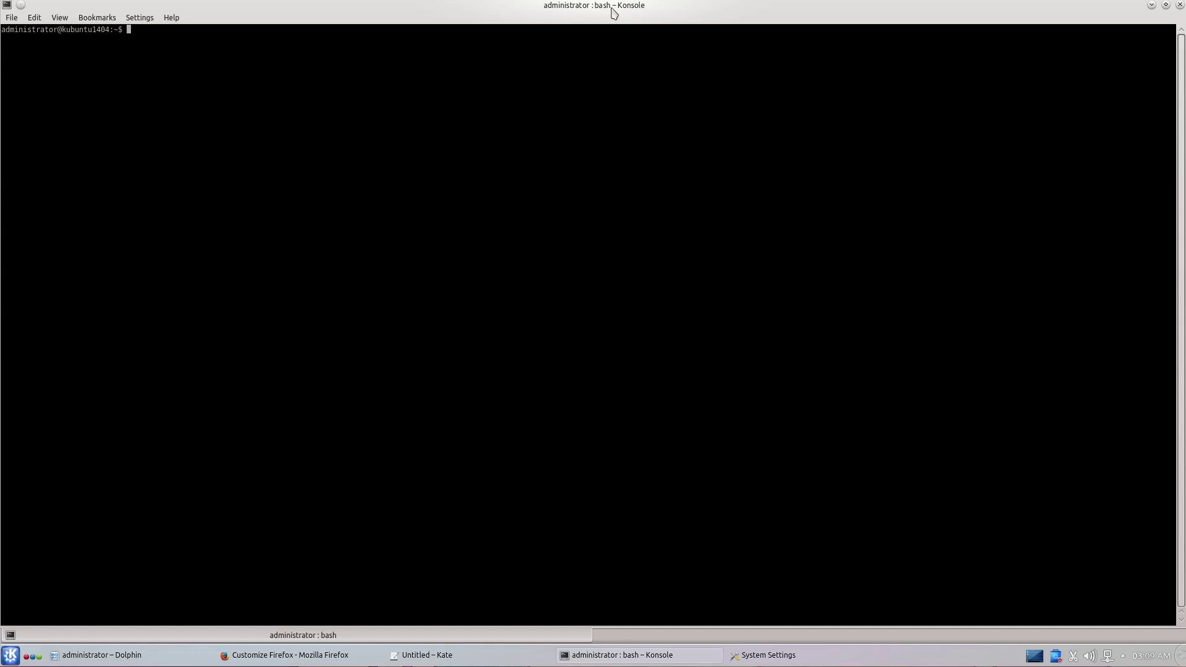
pyautogui.doubleClick(656, 8)
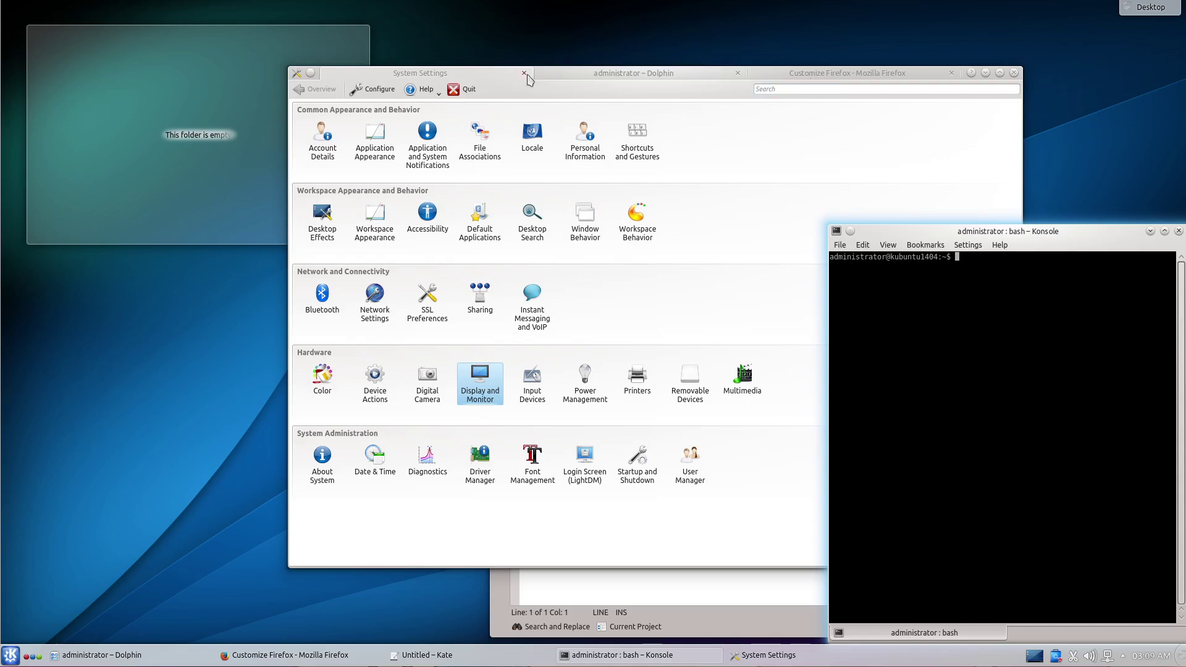
# Compare the context menus of the System Settings, Dolphin and Firefox tabs in the inactive window group
pyautogui.rightClick(483, 74)
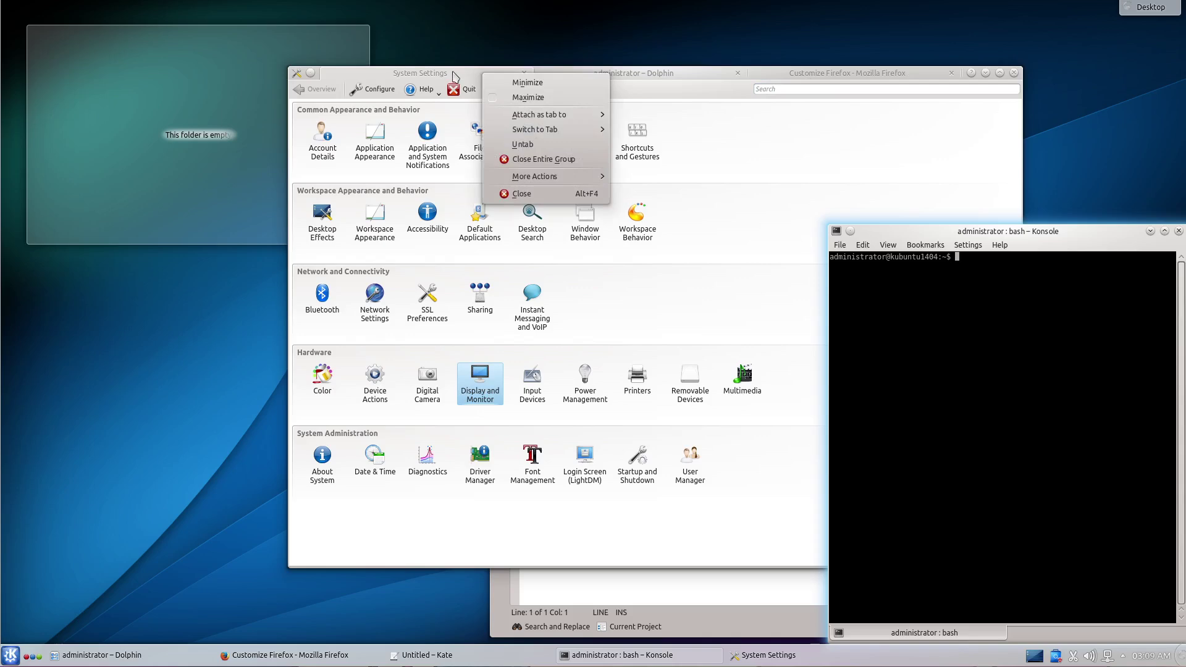
pyautogui.click(659, 78)
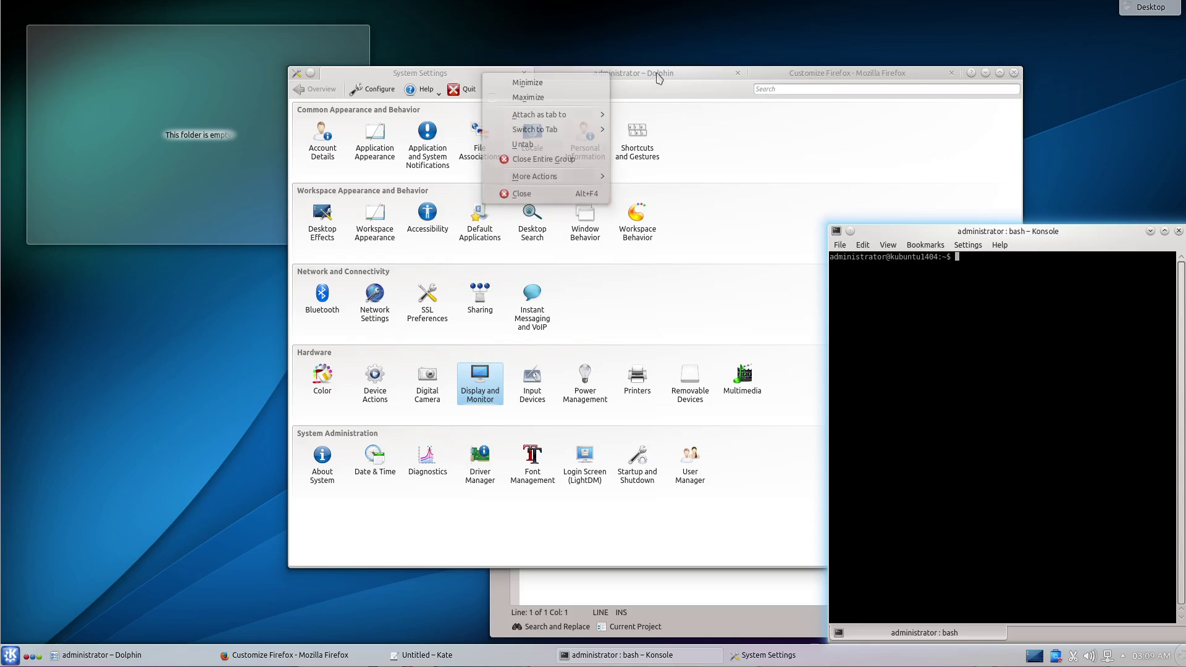
pyautogui.rightClick(650, 77)
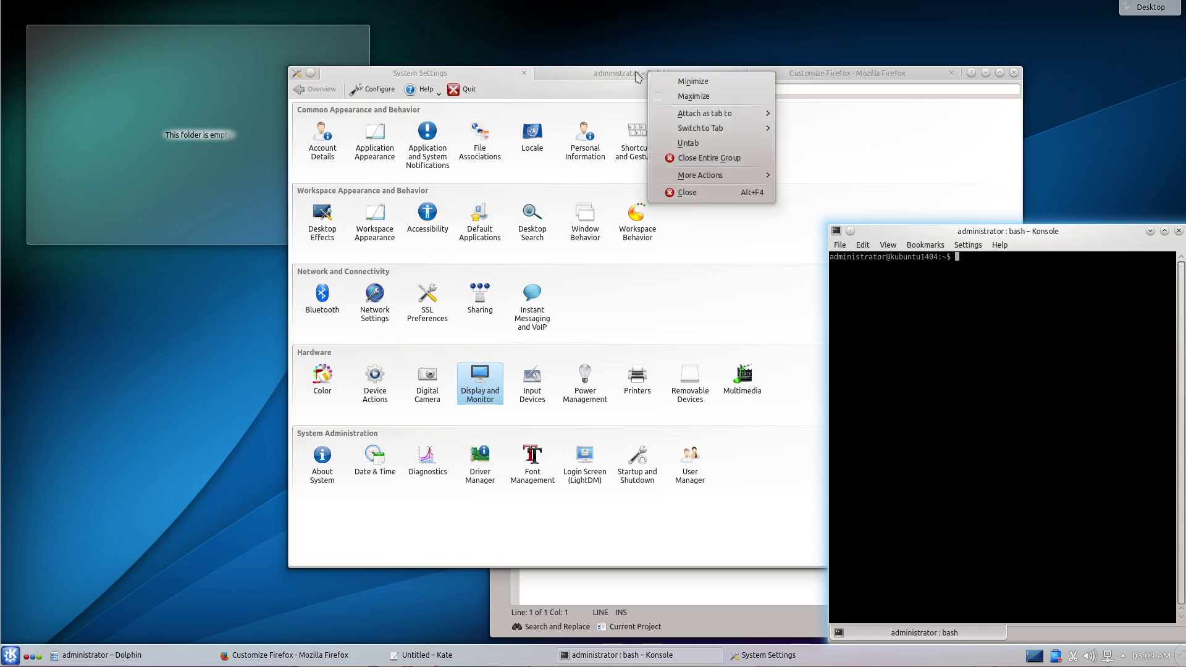
pyautogui.click(446, 79)
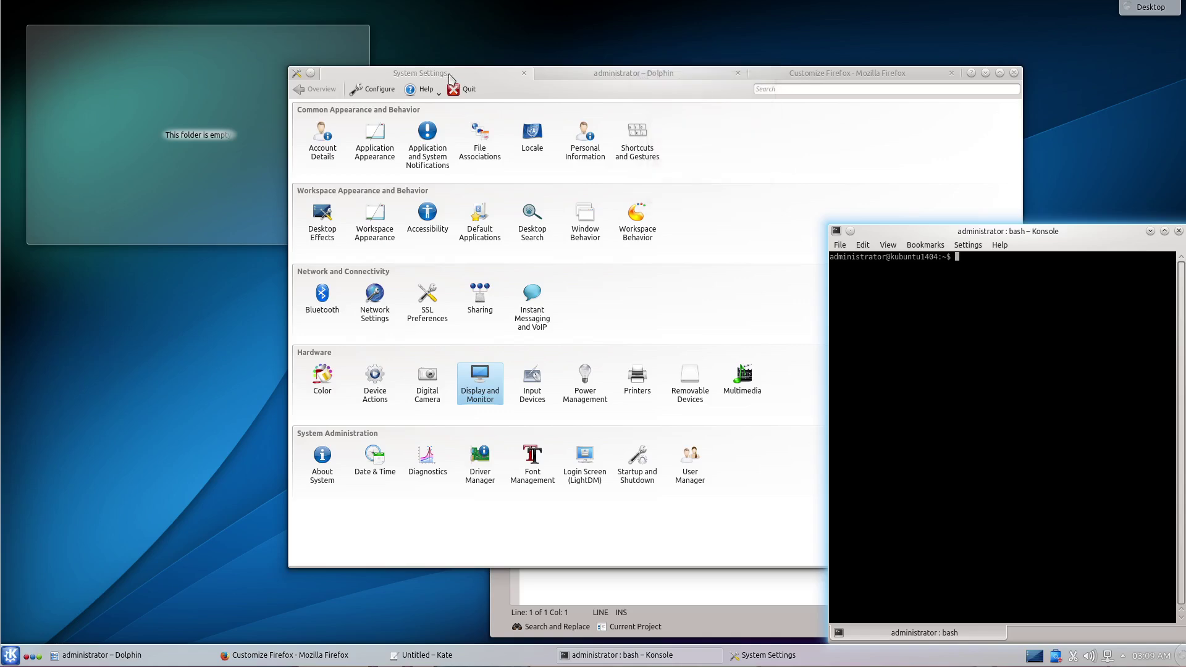
pyautogui.rightClick(448, 76)
pyautogui.click(647, 72)
pyautogui.rightClick(648, 72)
pyautogui.click(811, 75)
pyautogui.rightClick(810, 76)
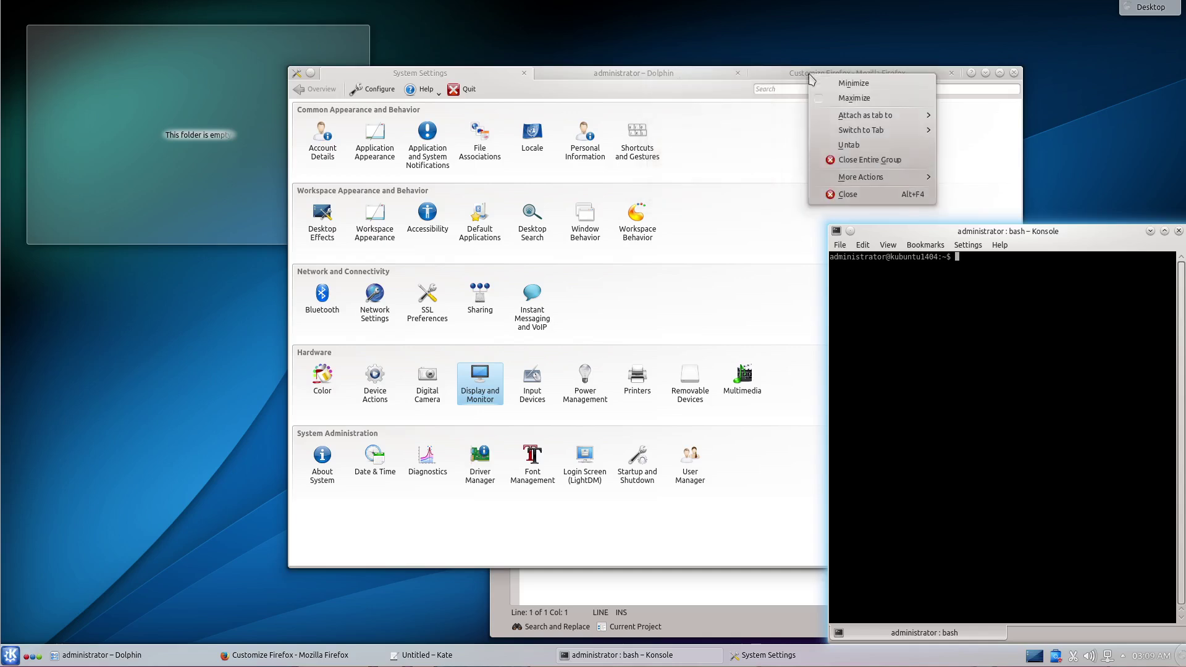
pyautogui.click(783, 78)
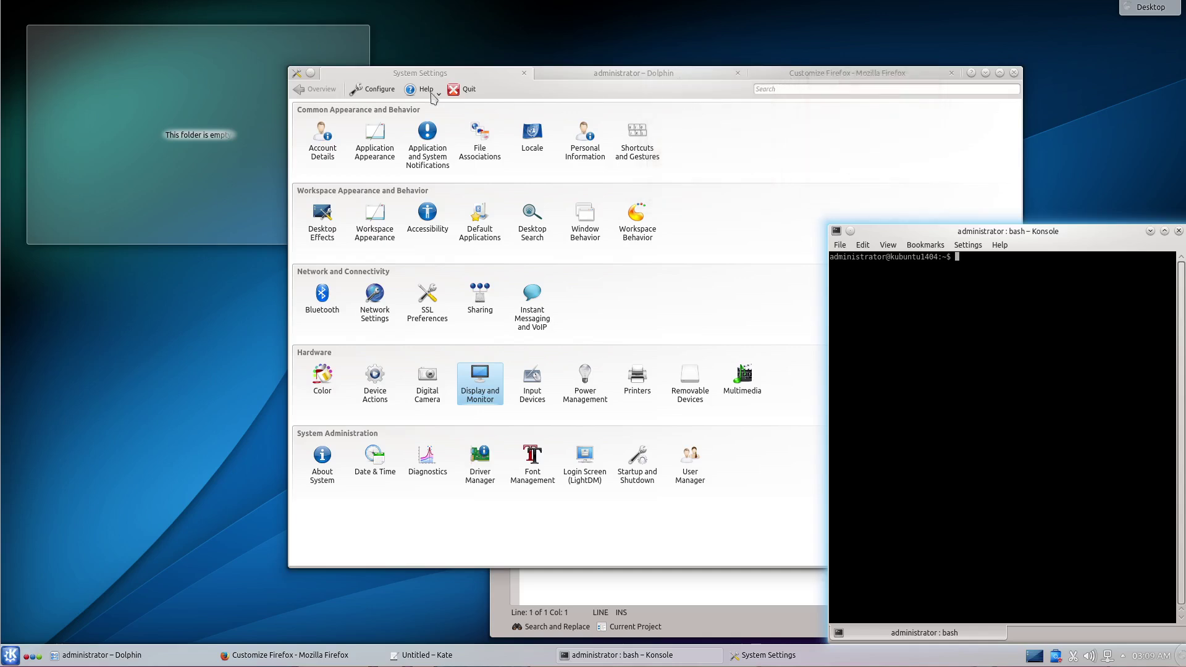
# Untab System Settings from the Dolphin and Firefox group and view the context menu of the detached window
pyautogui.click(297, 74)
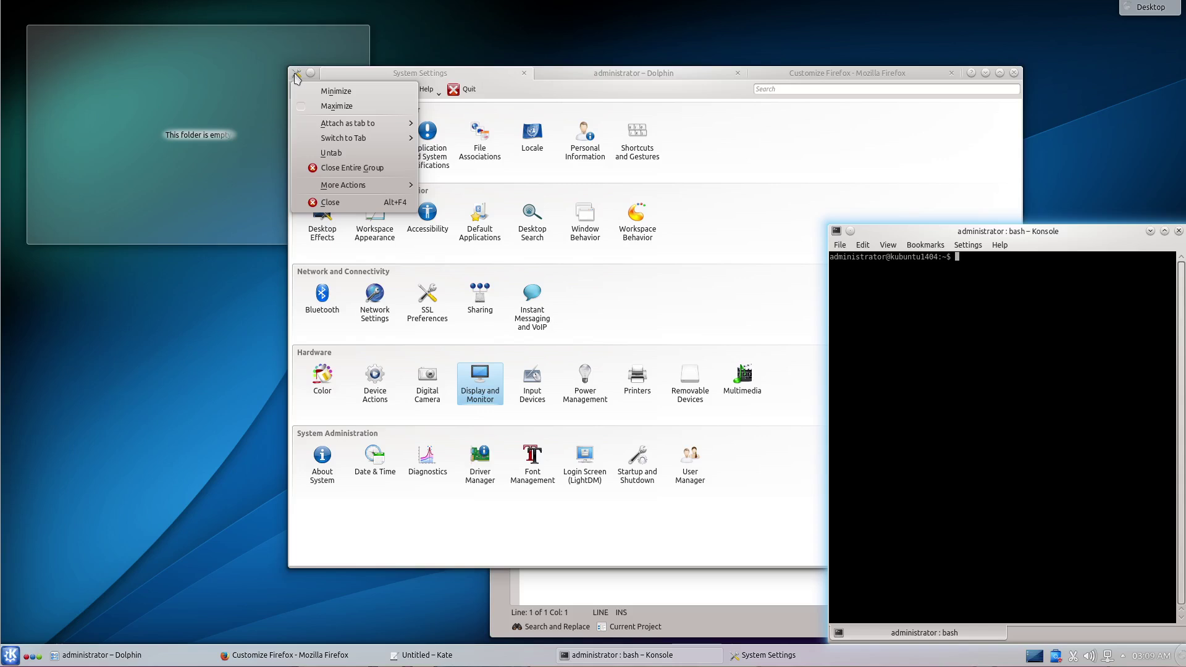
pyautogui.click(337, 153)
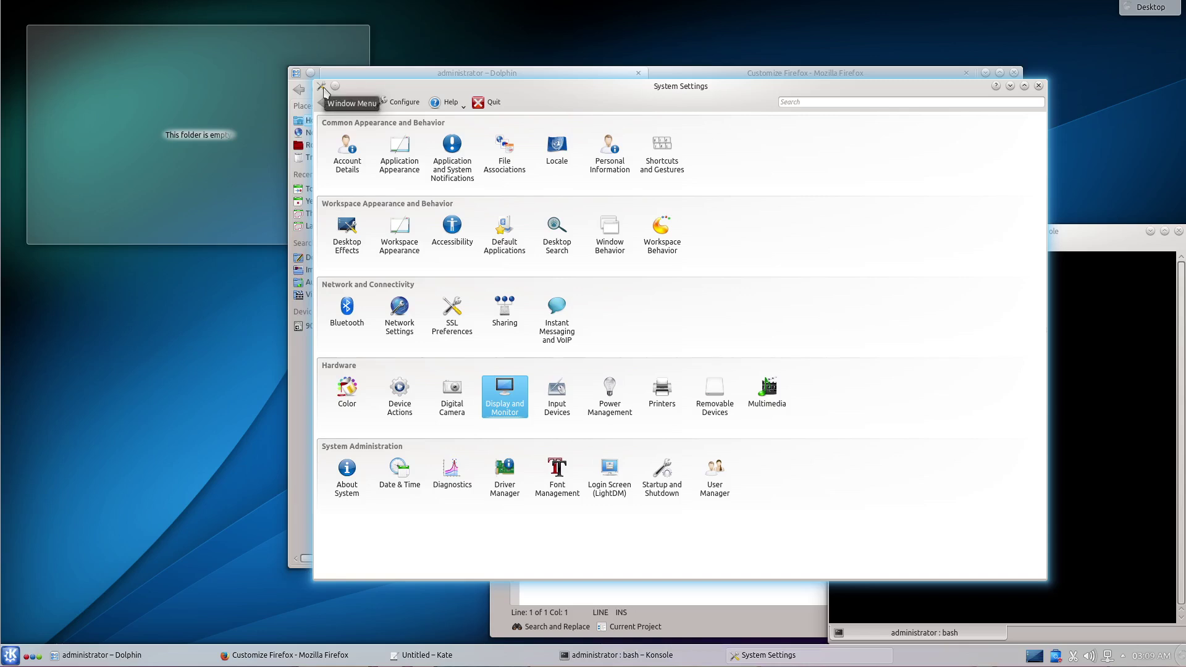
pyautogui.rightClick(440, 91)
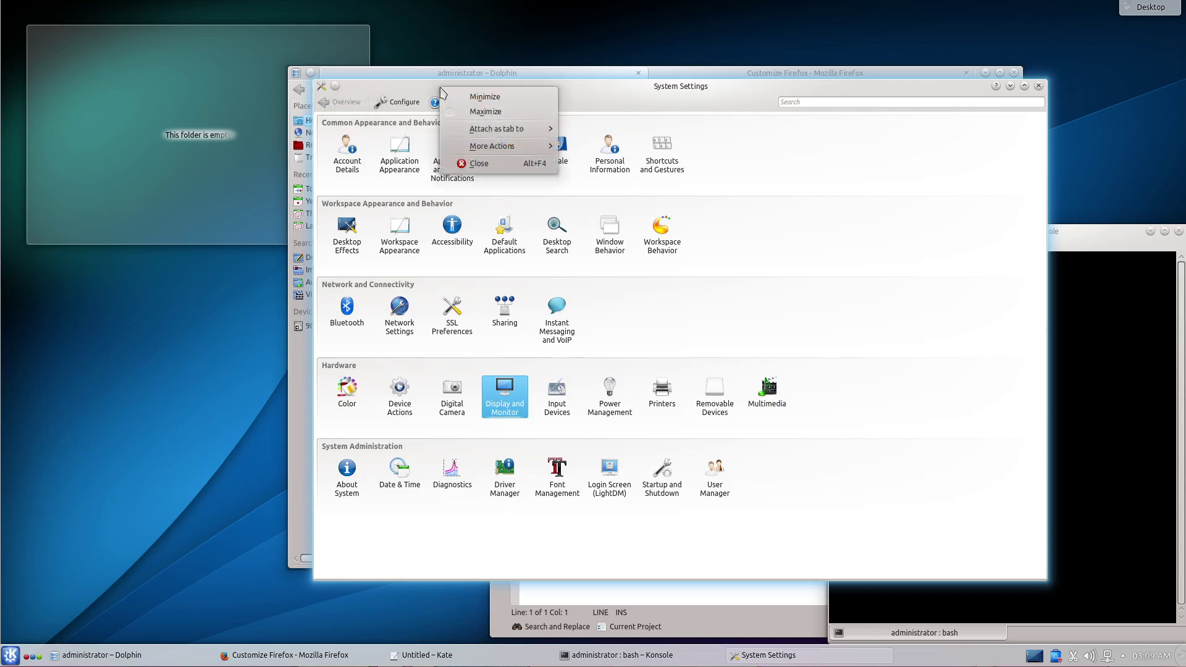
# Attach the Dolphin window and the Firefox window as tabs to System Settings
pyautogui.rightClick(596, 74)
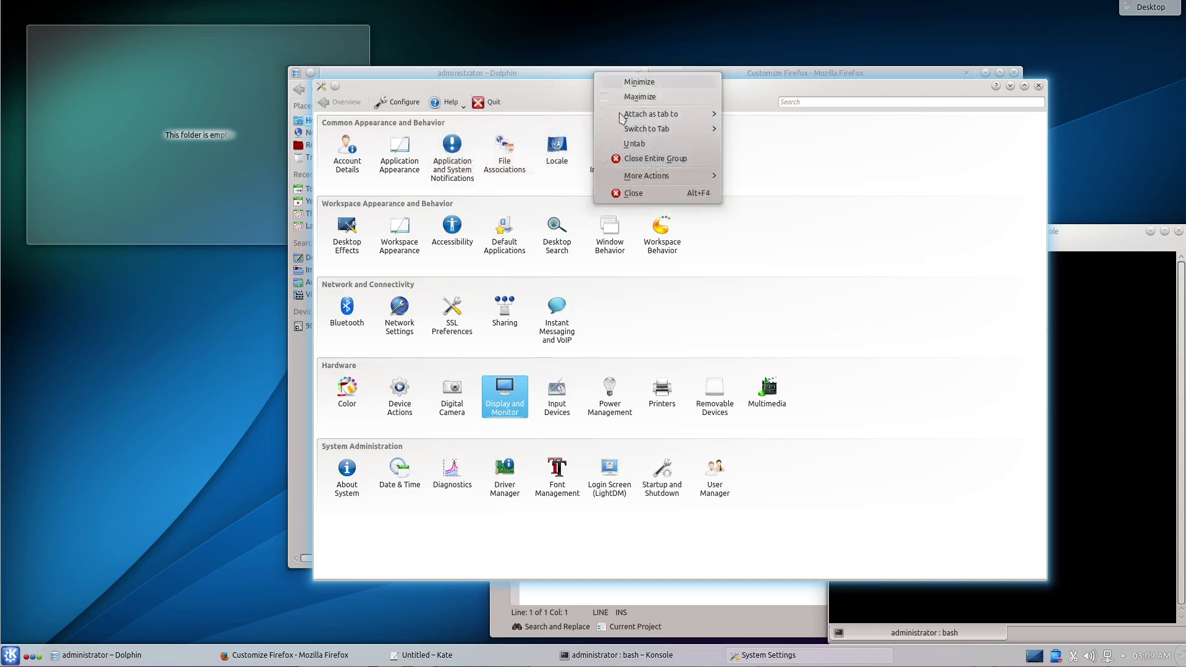
pyautogui.moveTo(680, 114)
pyautogui.click(760, 117)
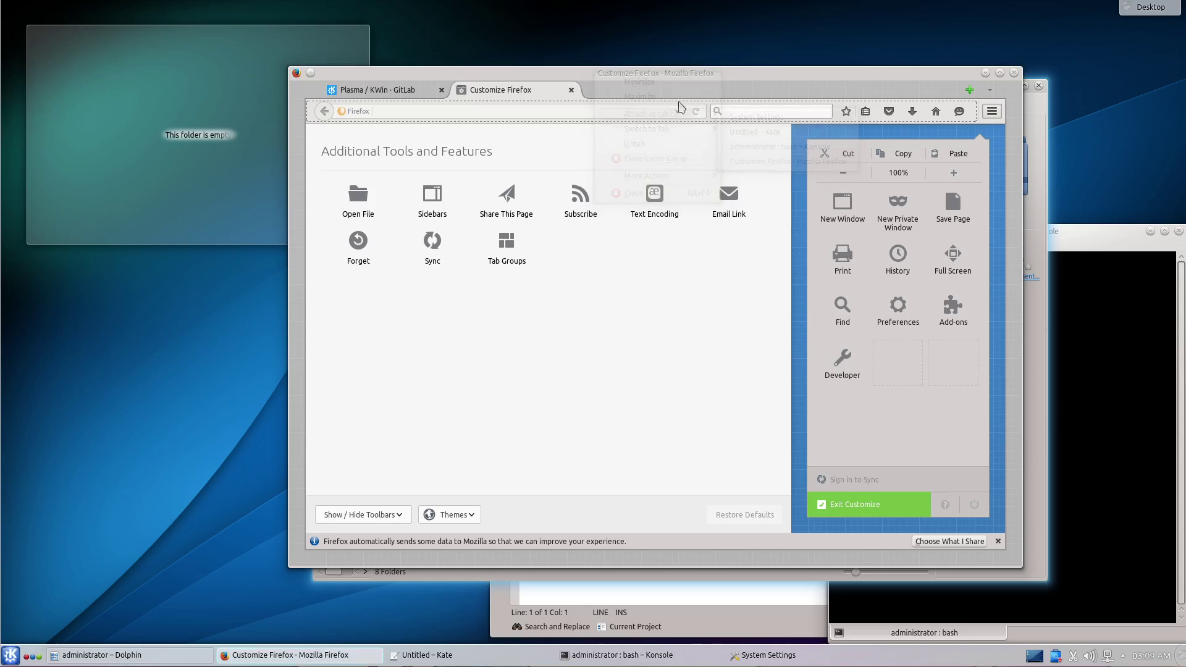
pyautogui.rightClick(624, 76)
pyautogui.moveTo(673, 113)
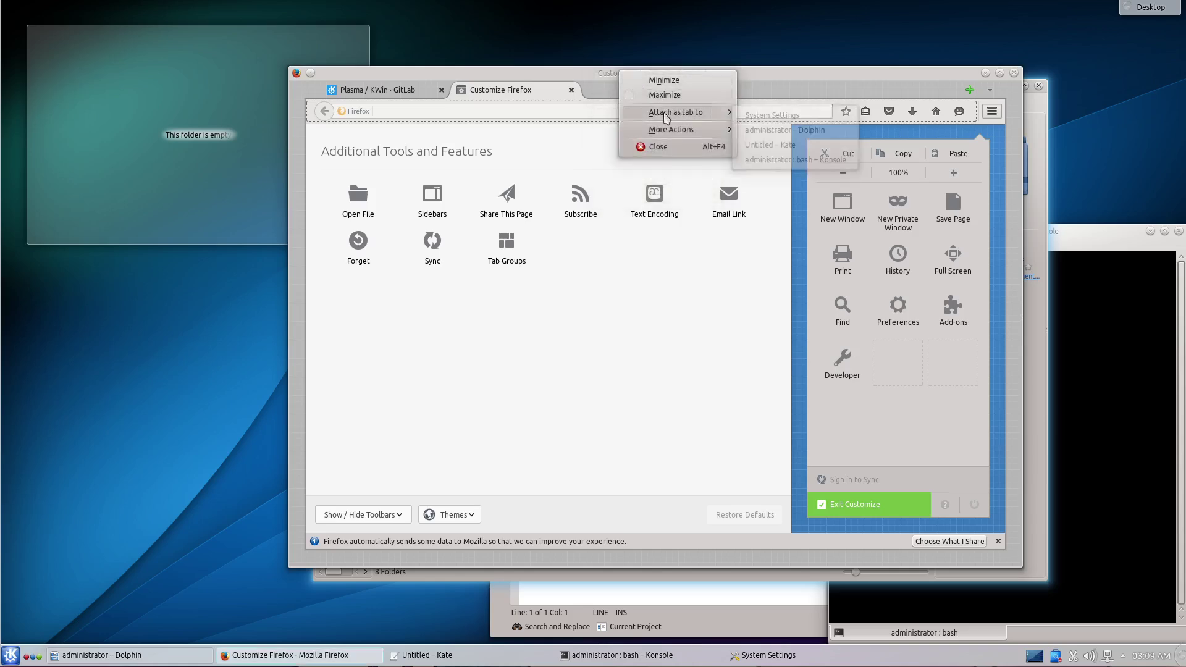
pyautogui.click(761, 117)
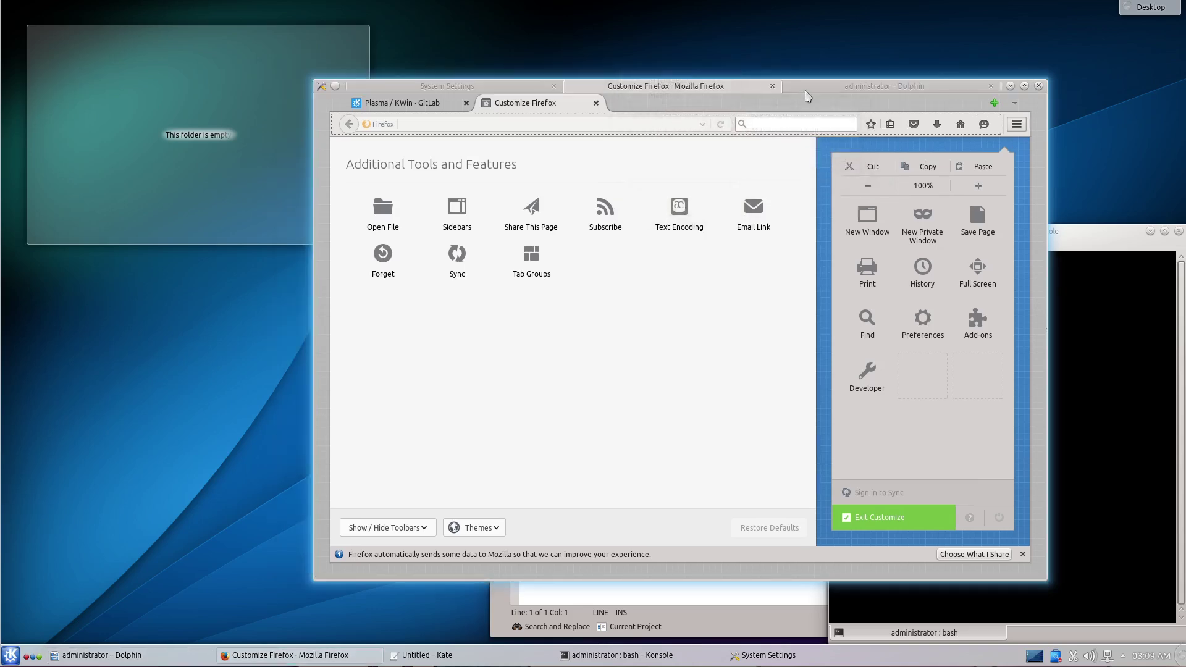
# Move the regrouped windows slightly toward the desktop's upper-left corner and switch the group to System Settings
pyautogui.moveTo(330, 98); pyautogui.dragTo(290, 92)
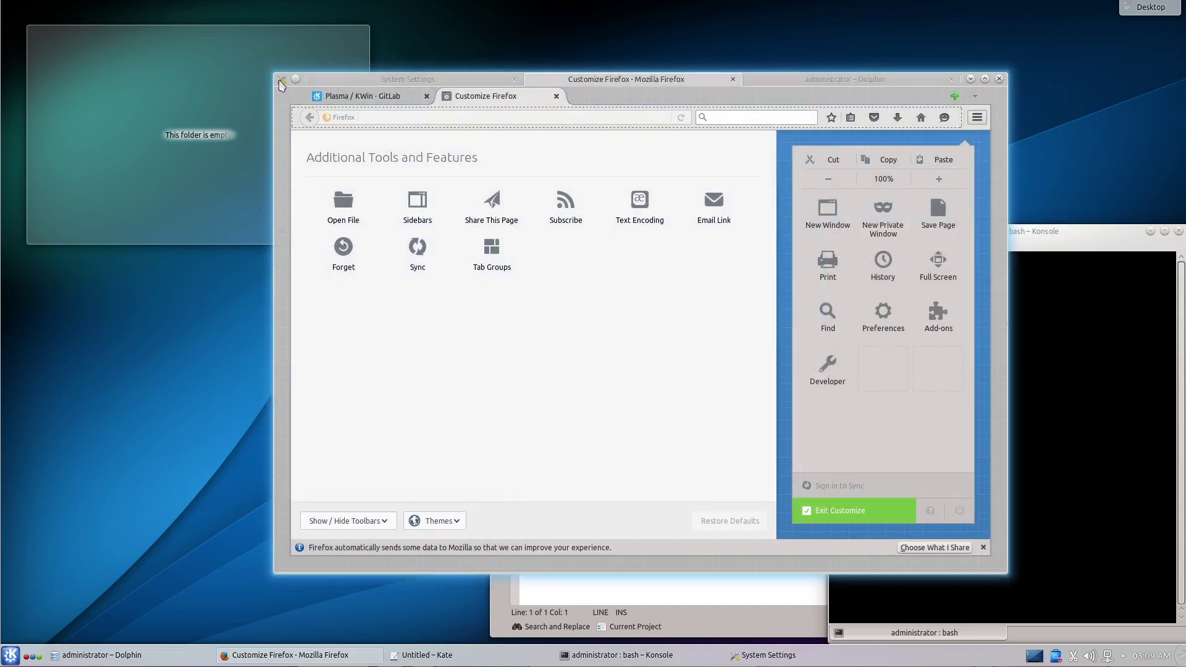
pyautogui.click(341, 82)
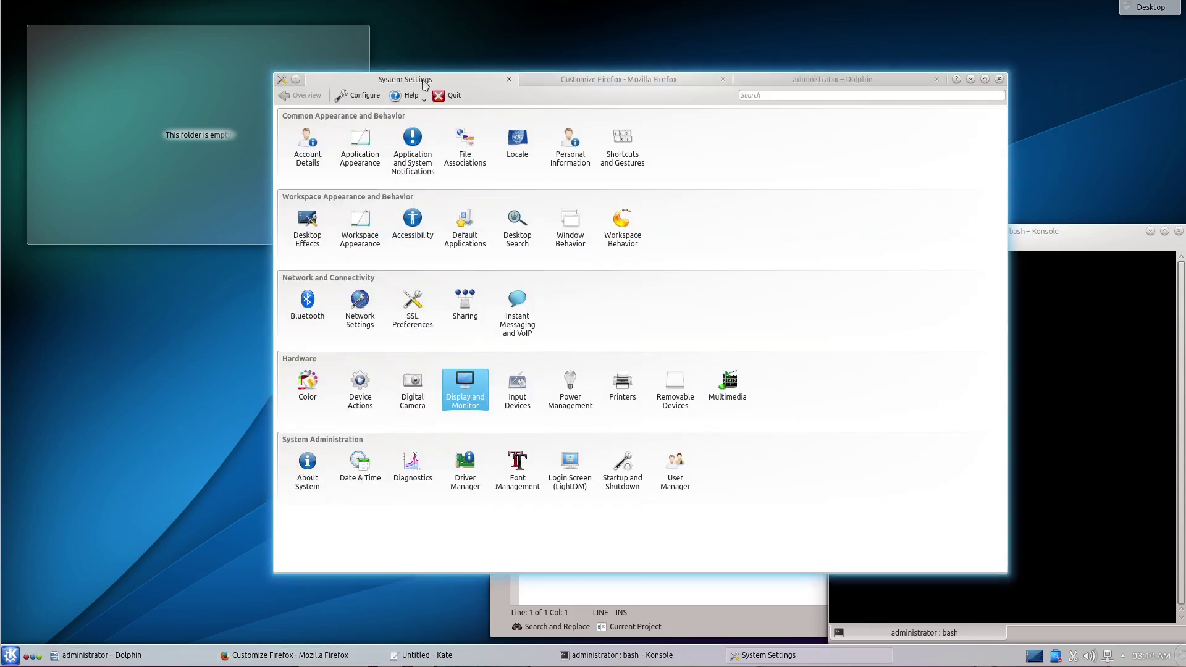
# Compare the System Settings window menu with the context menus of the System Settings and Firefox window tabs
pyautogui.click(281, 80)
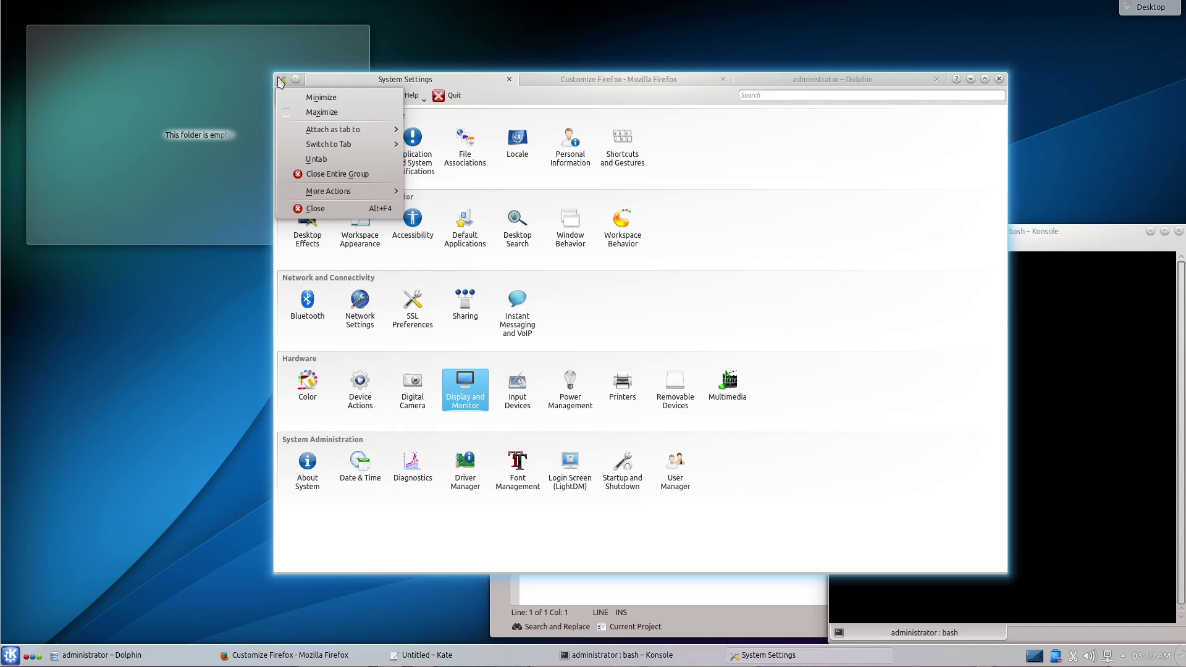
pyautogui.click(282, 81)
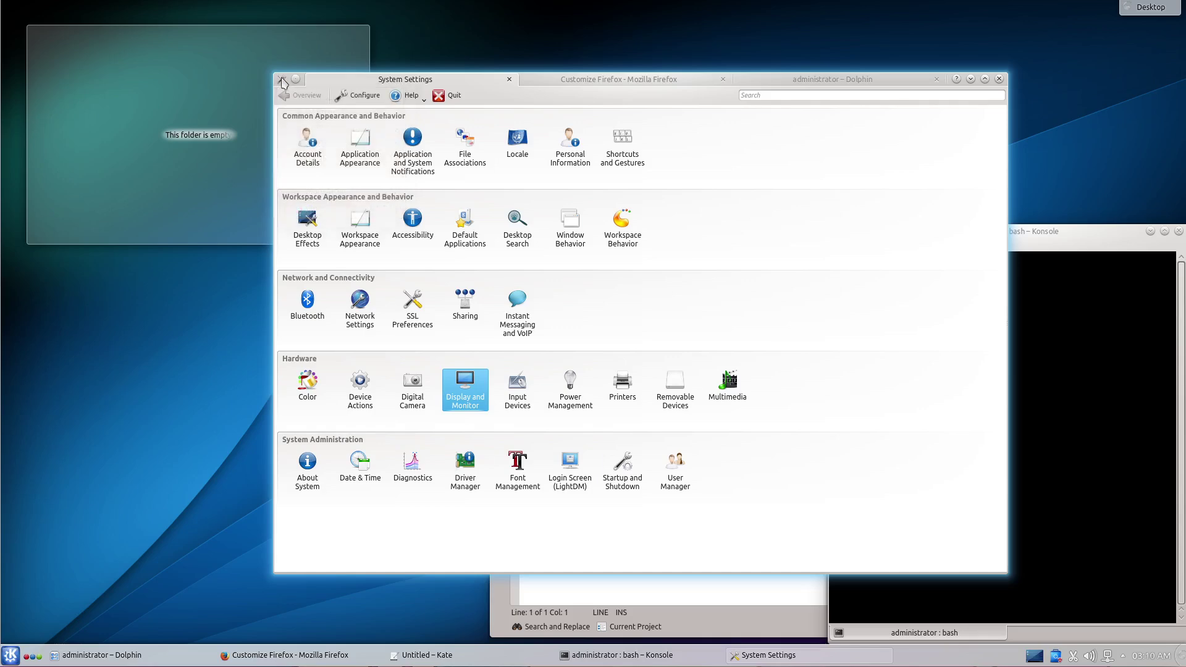
pyautogui.click(281, 80)
pyautogui.click(362, 84)
pyautogui.rightClick(362, 83)
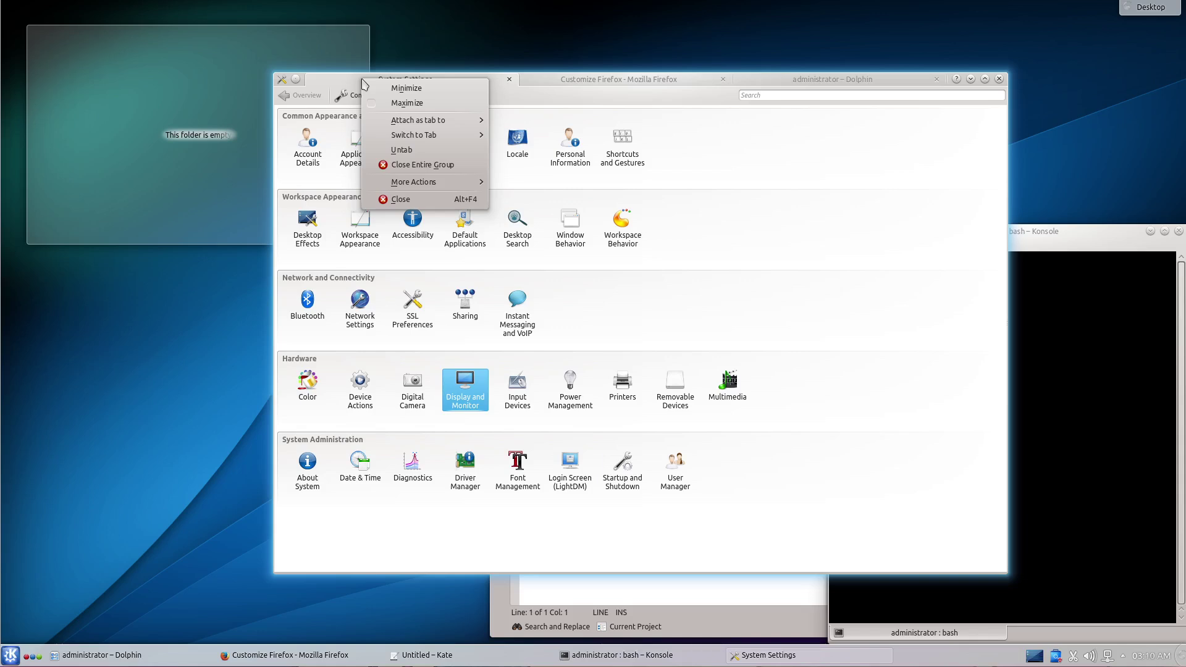
pyautogui.click(344, 85)
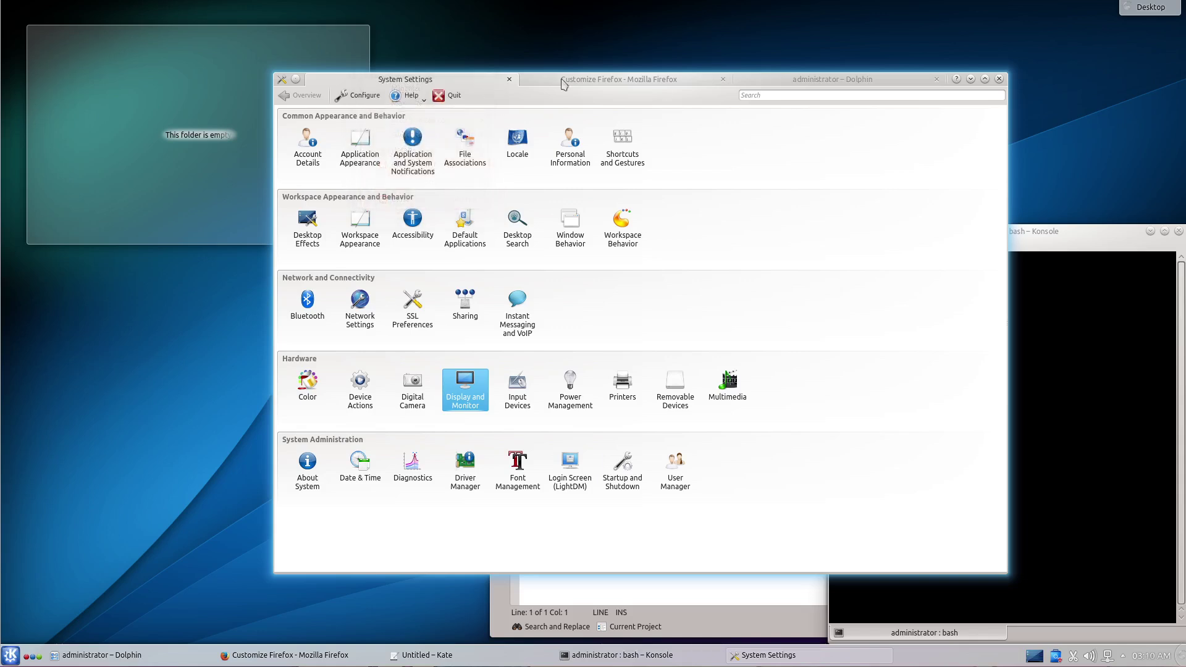
pyautogui.click(644, 83)
pyautogui.rightClick(665, 84)
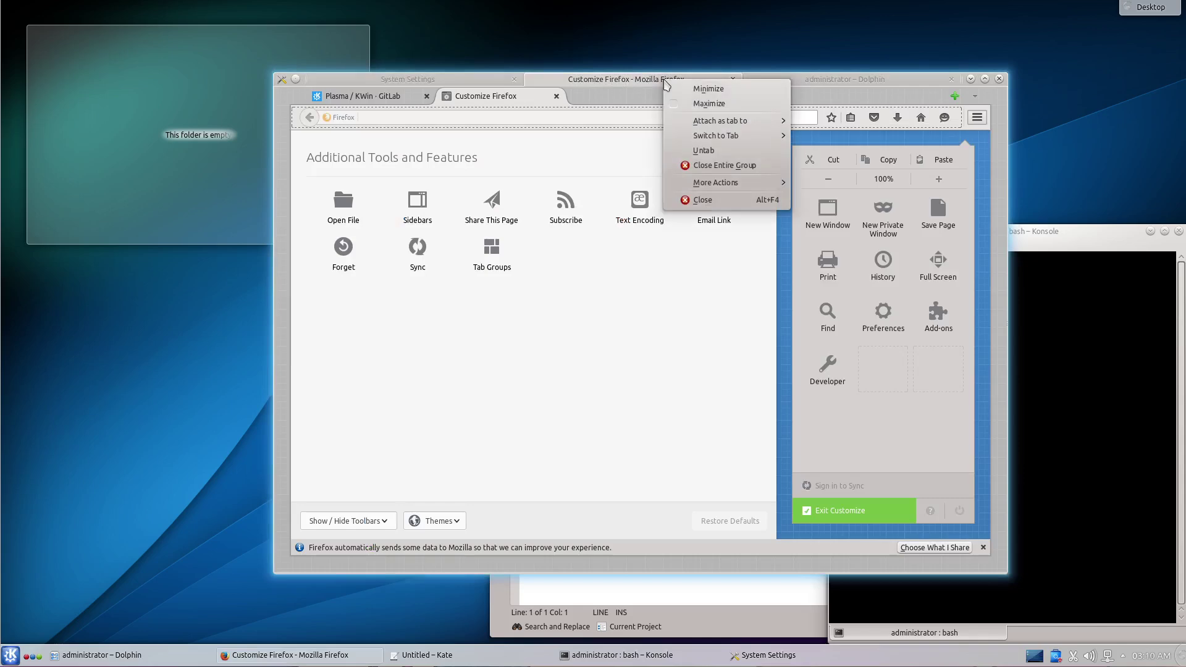
pyautogui.click(806, 72)
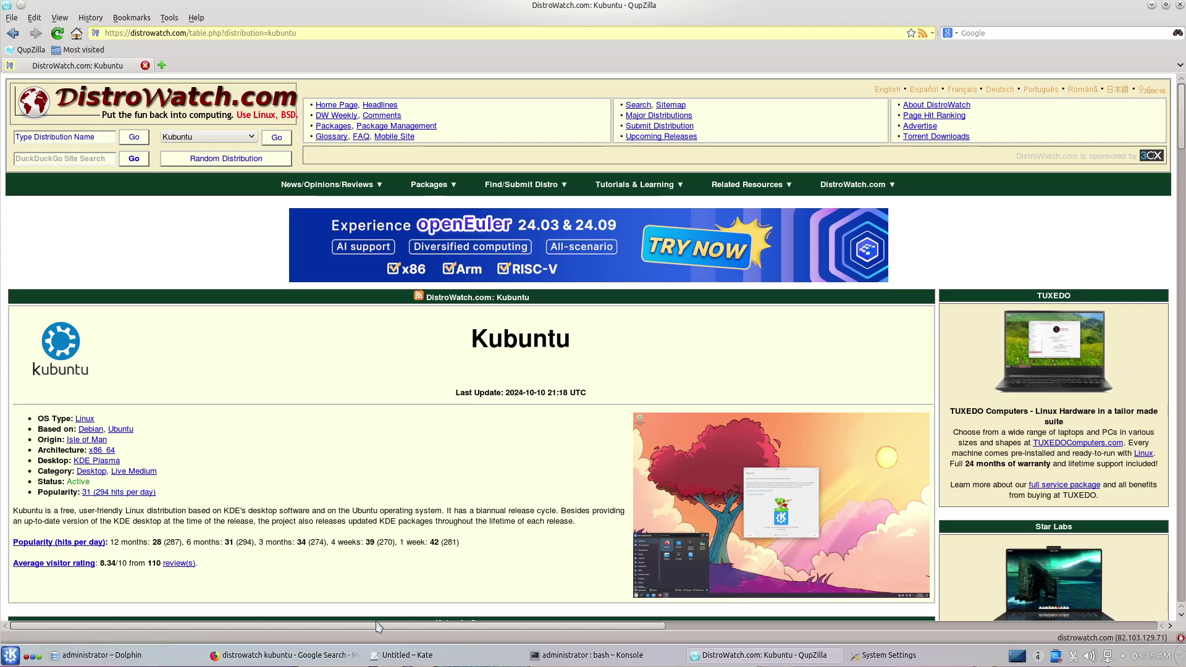
# Switch to Firefox, open the Kubuntu - DistroWatch.com search result in a new tab and display that tab
pyautogui.click(298, 653)
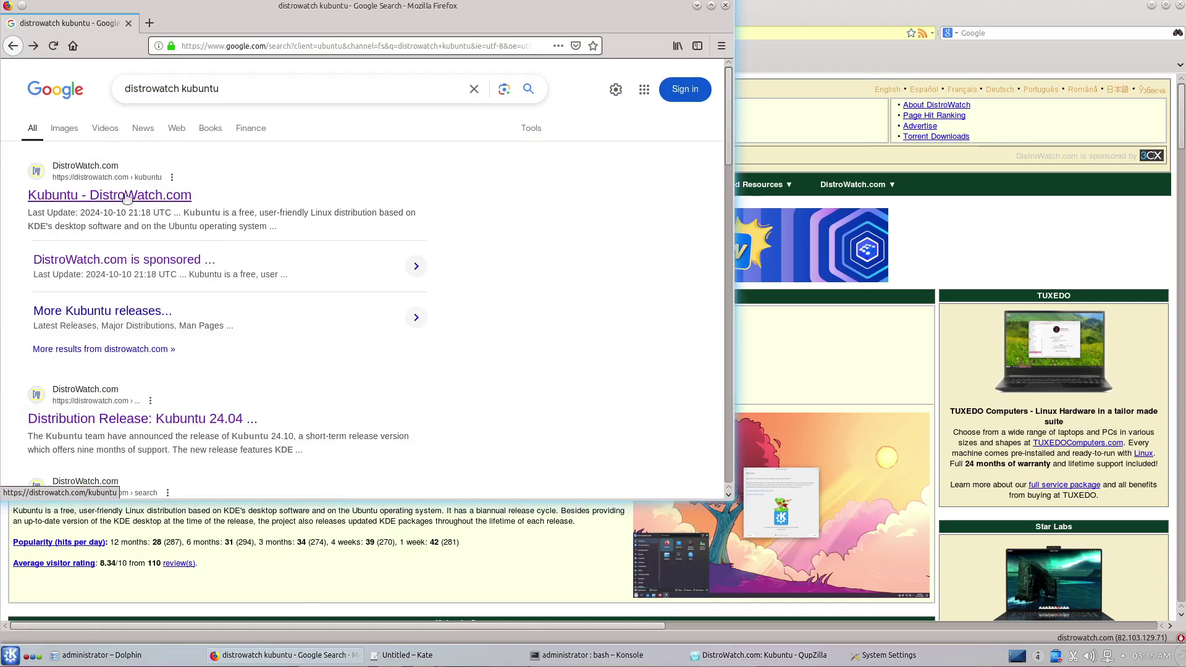
pyautogui.rightClick(127, 196)
pyautogui.click(163, 203)
pyautogui.click(210, 23)
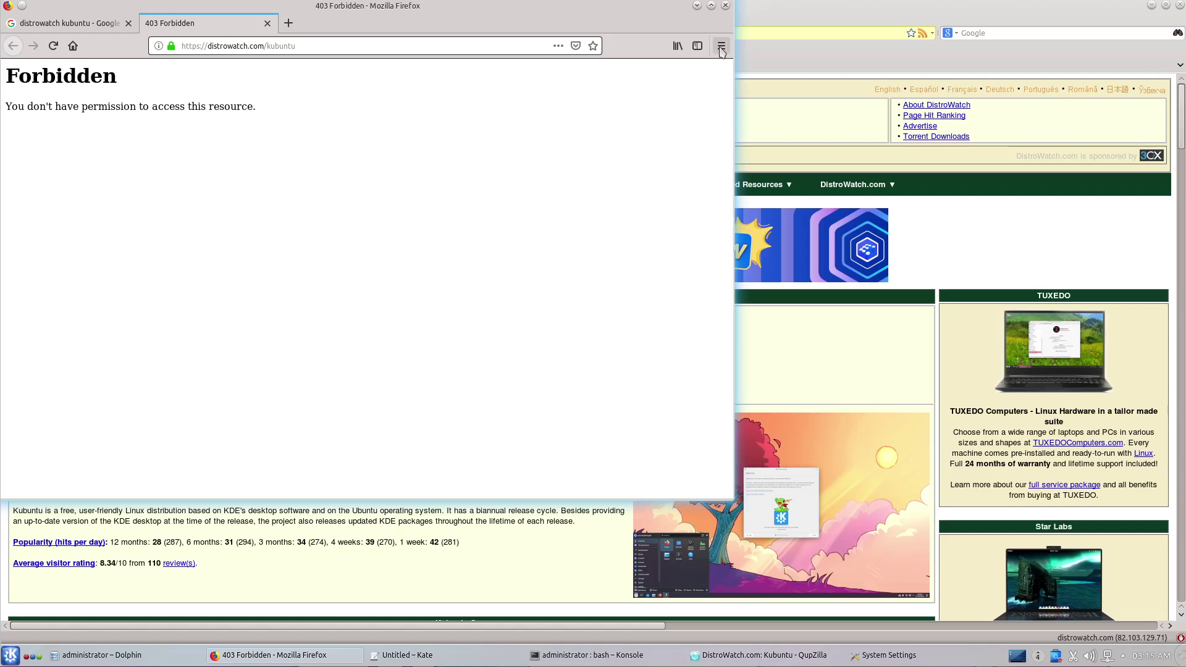
# Check the browser version in the About Mozilla Firefox dialog, close the dialog and minimize the Firefox window
pyautogui.click(721, 47)
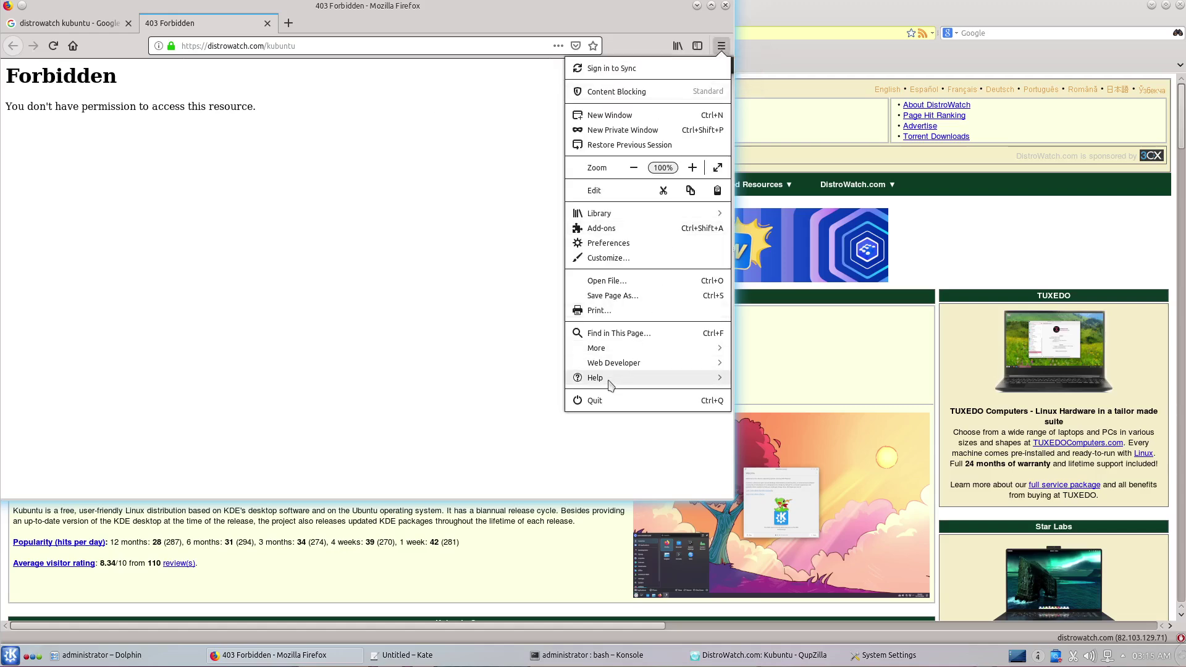
pyautogui.click(600, 378)
pyautogui.click(617, 198)
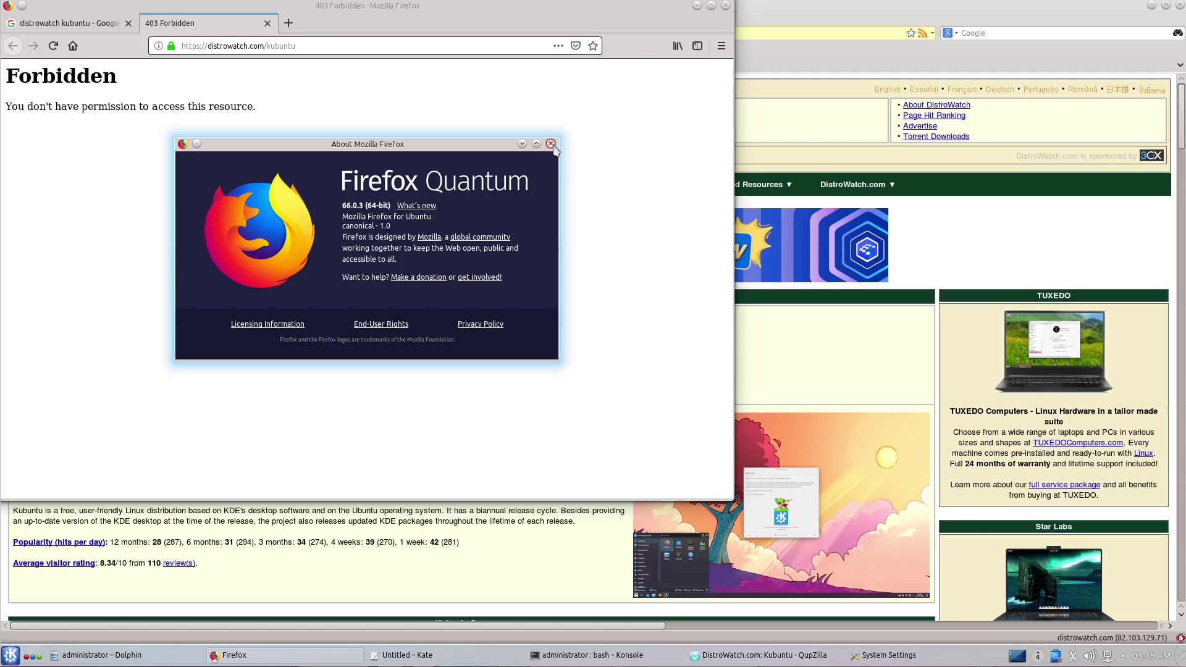
pyautogui.click(551, 144)
pyautogui.click(697, 5)
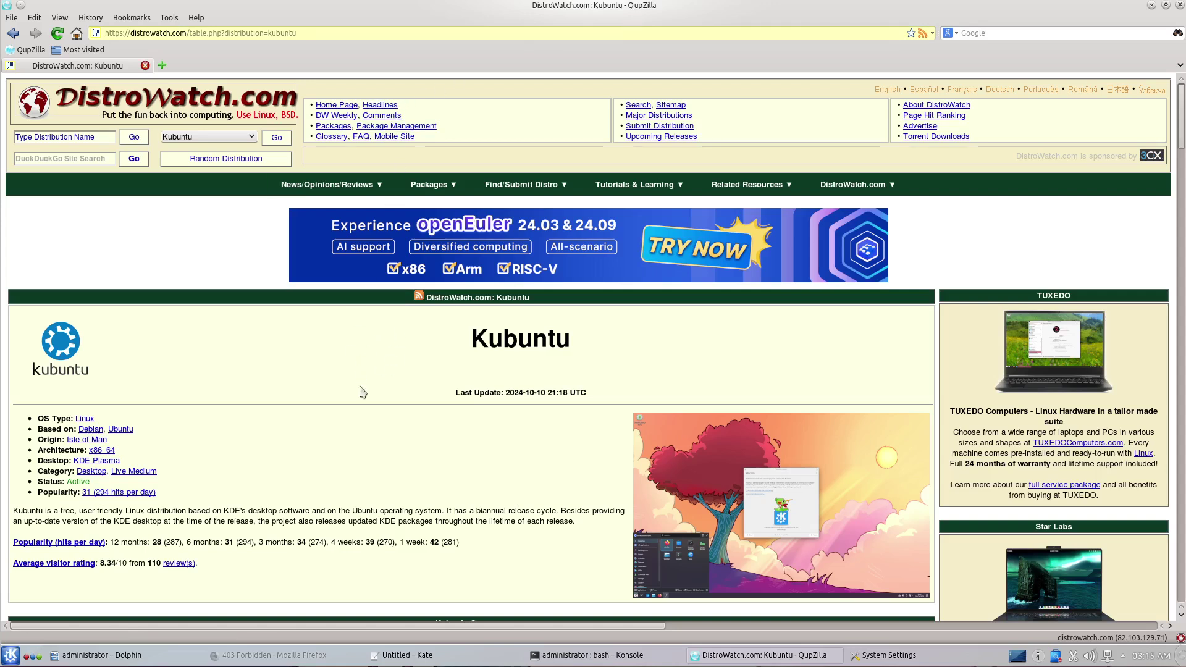
# Examine the DistroWatch Kubuntu page in QupZilla, from the Kubuntu heading down to the feature table of its releases
pyautogui.moveTo(472, 335); pyautogui.dragTo(553, 378)
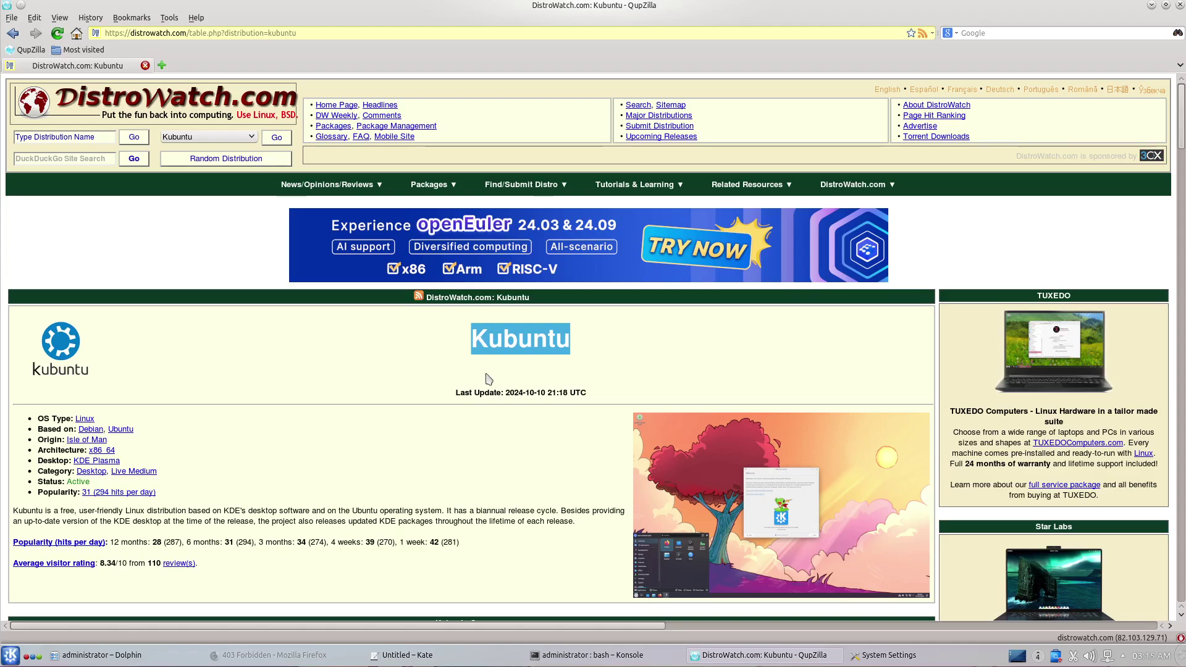
pyautogui.scroll(-5, 490, 380)
pyautogui.scroll(-3, 490, 380)
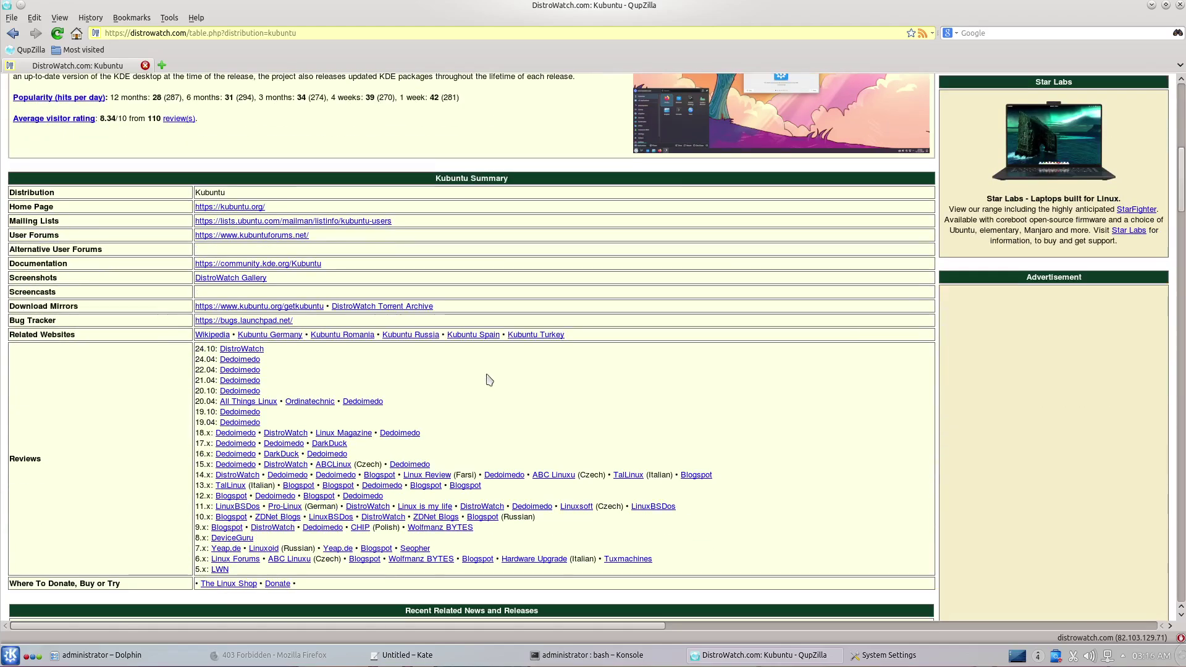
pyautogui.scroll(-12, 490, 380)
pyautogui.scroll(-1, 489, 380)
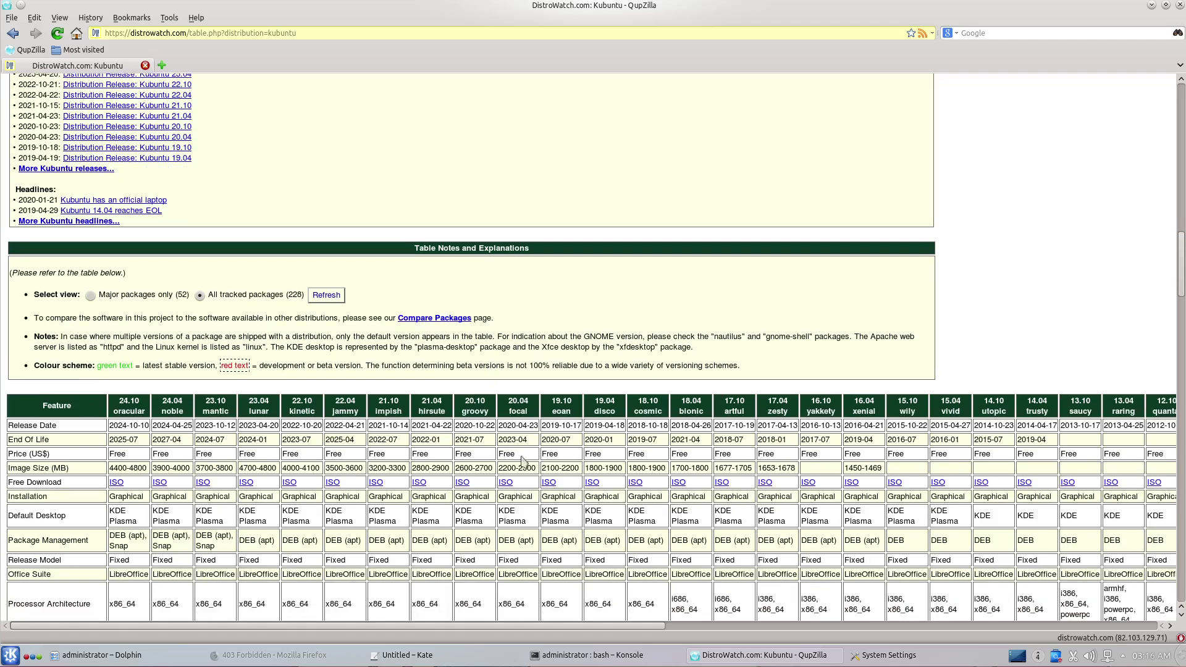
pyautogui.scroll(-3, 588, 473)
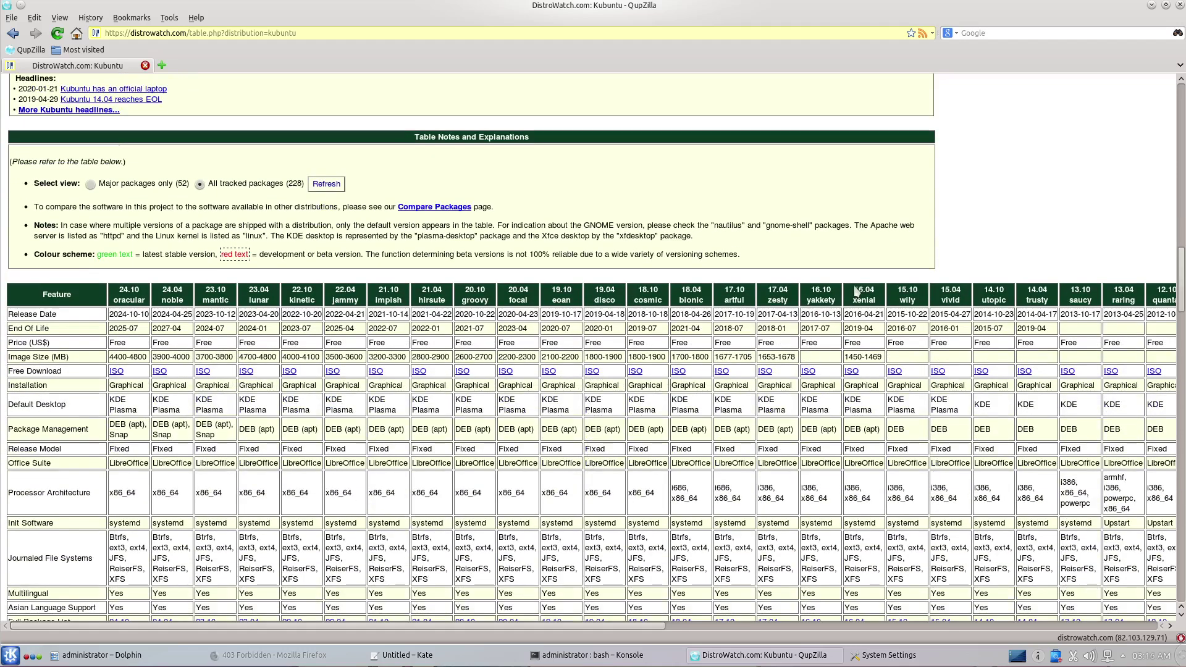
# Highlight the 16.04 xenial column heading in the Kubuntu release table and review the feature rows around it
pyautogui.moveTo(862, 288); pyautogui.dragTo(876, 300)
pyautogui.scroll(-3, 693, 431)
pyautogui.scroll(3, 693, 431)
pyautogui.scroll(3, 693, 430)
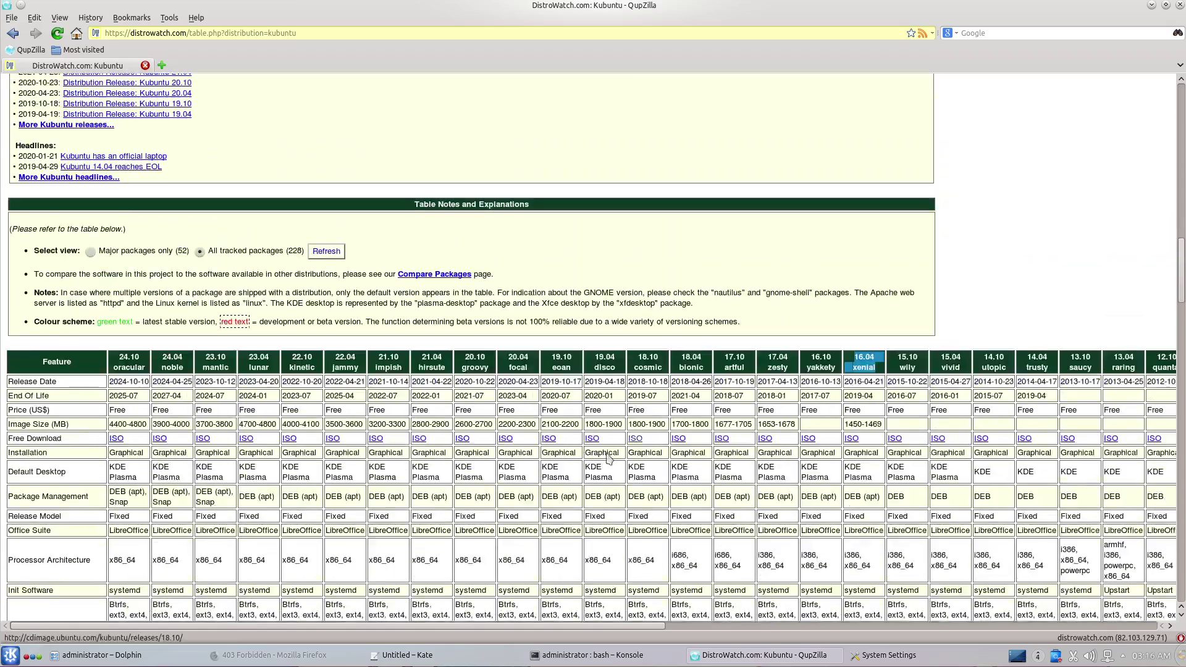
pyautogui.scroll(-2, 1183, 302)
# Find the qt row in the package version table and highlight its versions across the newer and older Kubuntu releases
pyautogui.moveTo(1183, 302); pyautogui.dragTo(1181, 425)
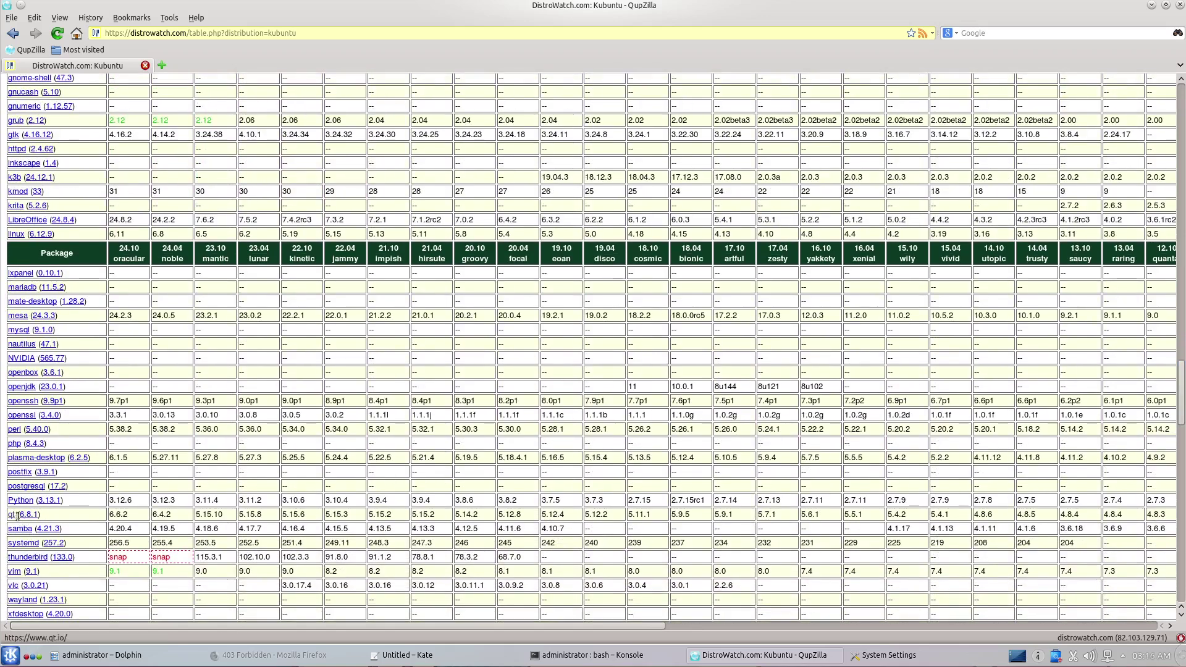
pyautogui.moveTo(74, 513); pyautogui.dragTo(757, 519)
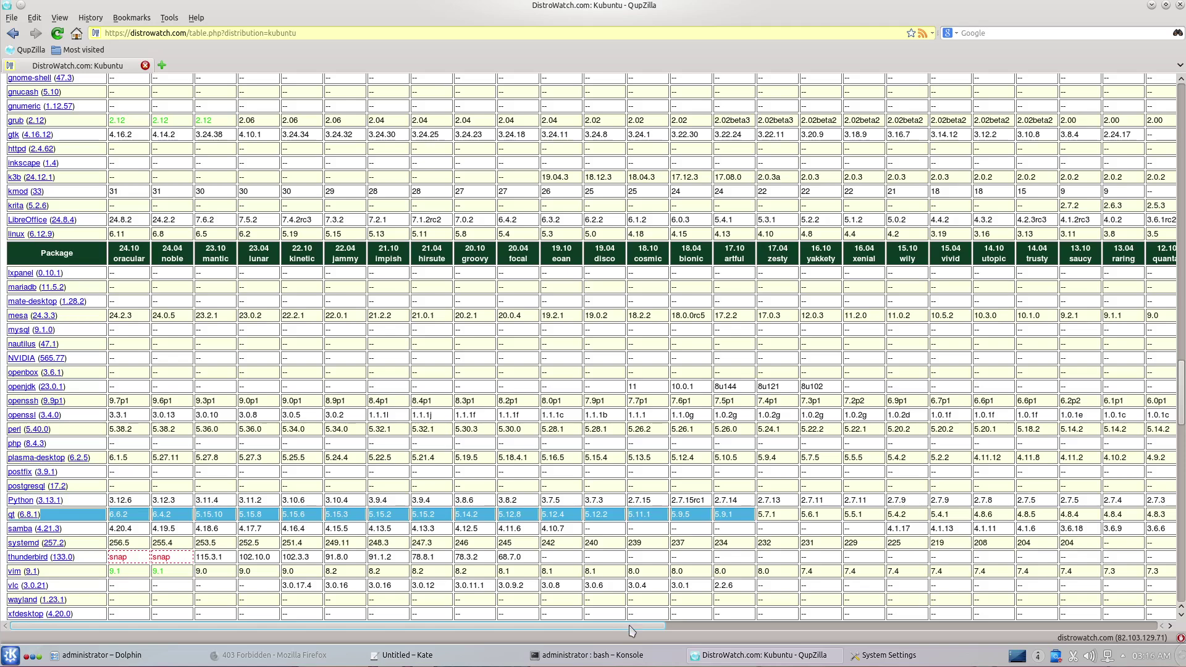
pyautogui.moveTo(633, 626); pyautogui.dragTo(767, 610)
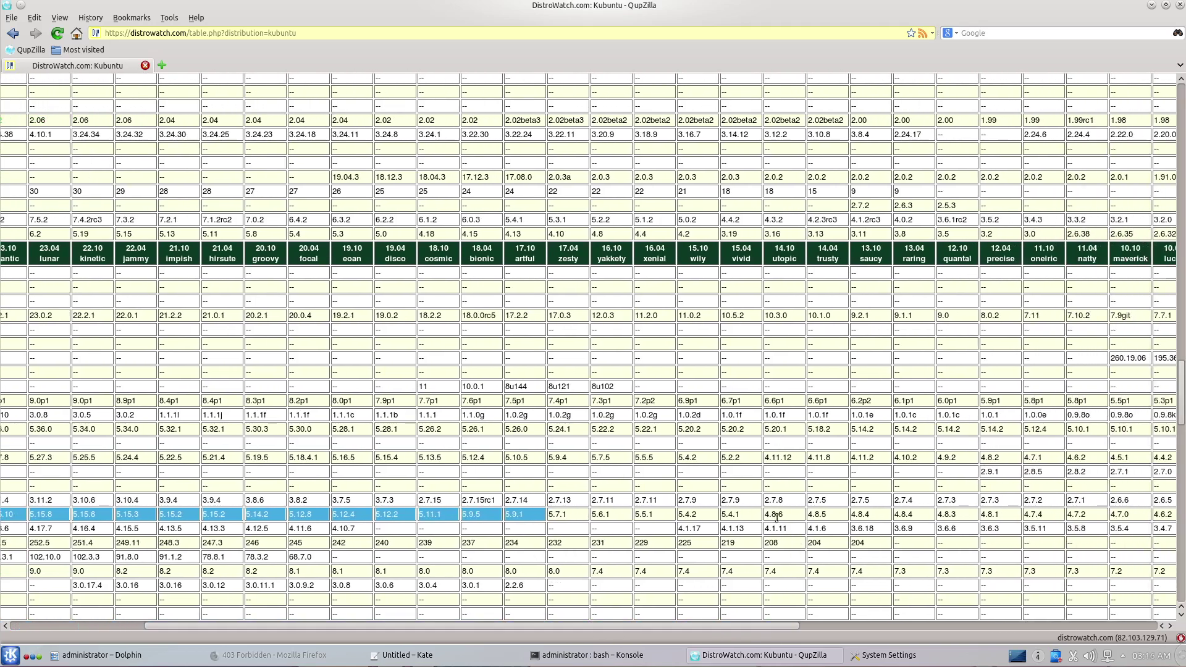
pyautogui.moveTo(768, 516); pyautogui.dragTo(1152, 513)
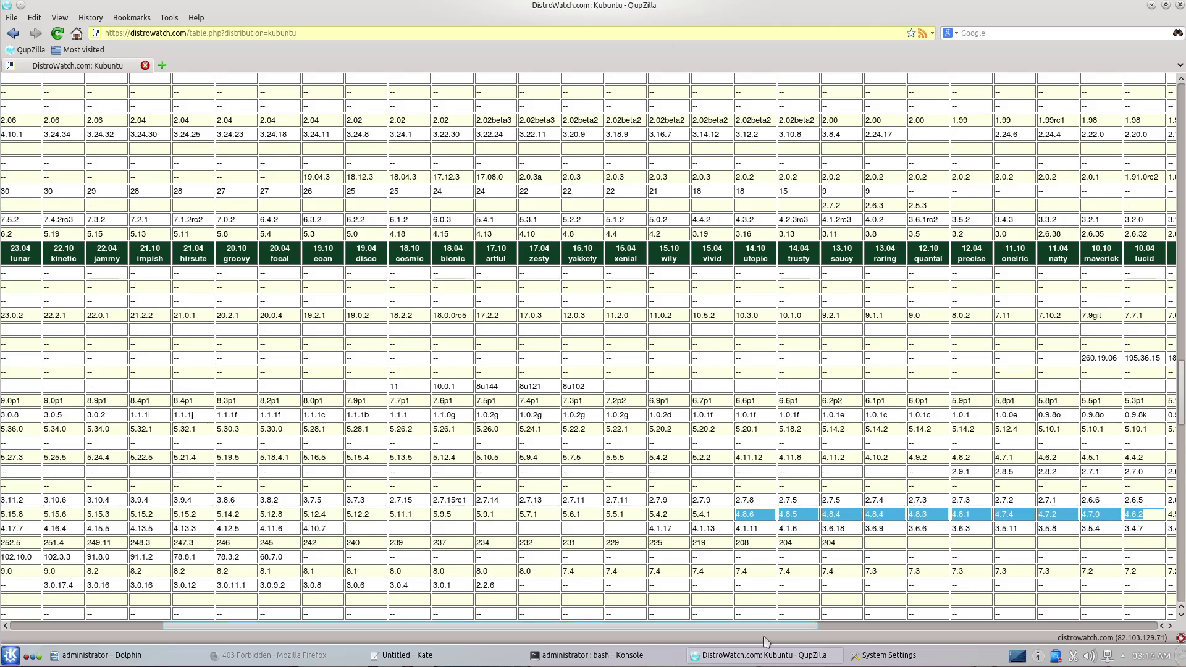
# Attach the Kate window as a tab to the DistroWatch QupZilla window and switch between the two window tabs
pyautogui.click(413, 656)
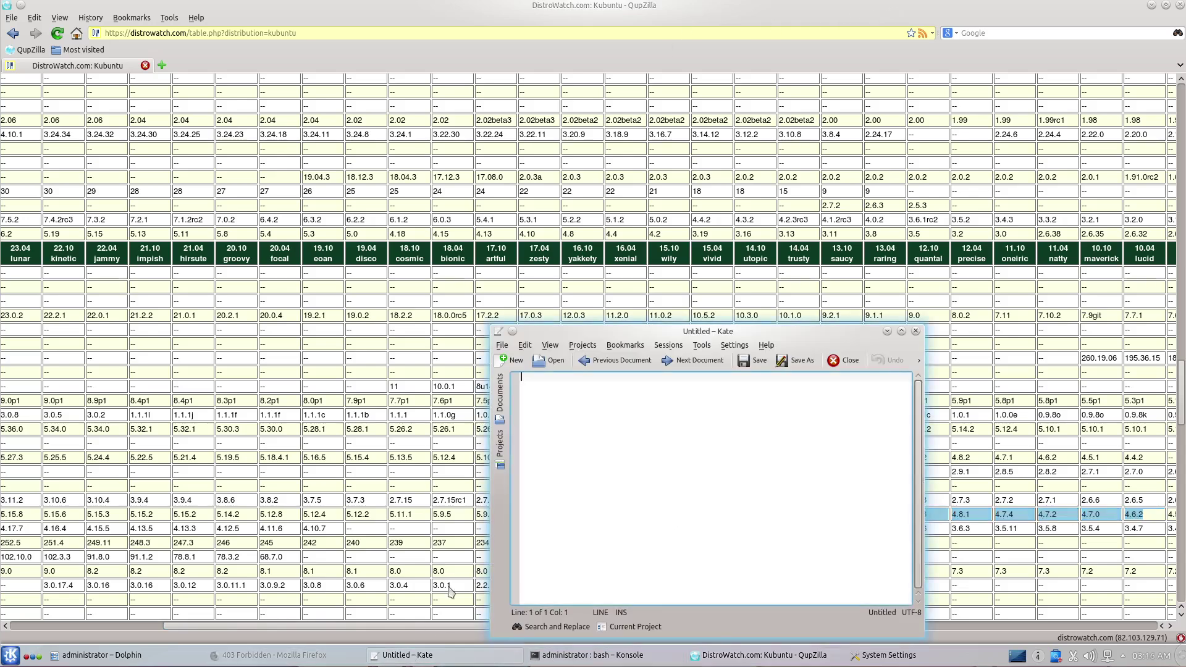
pyautogui.rightClick(660, 336)
pyautogui.moveTo(695, 373)
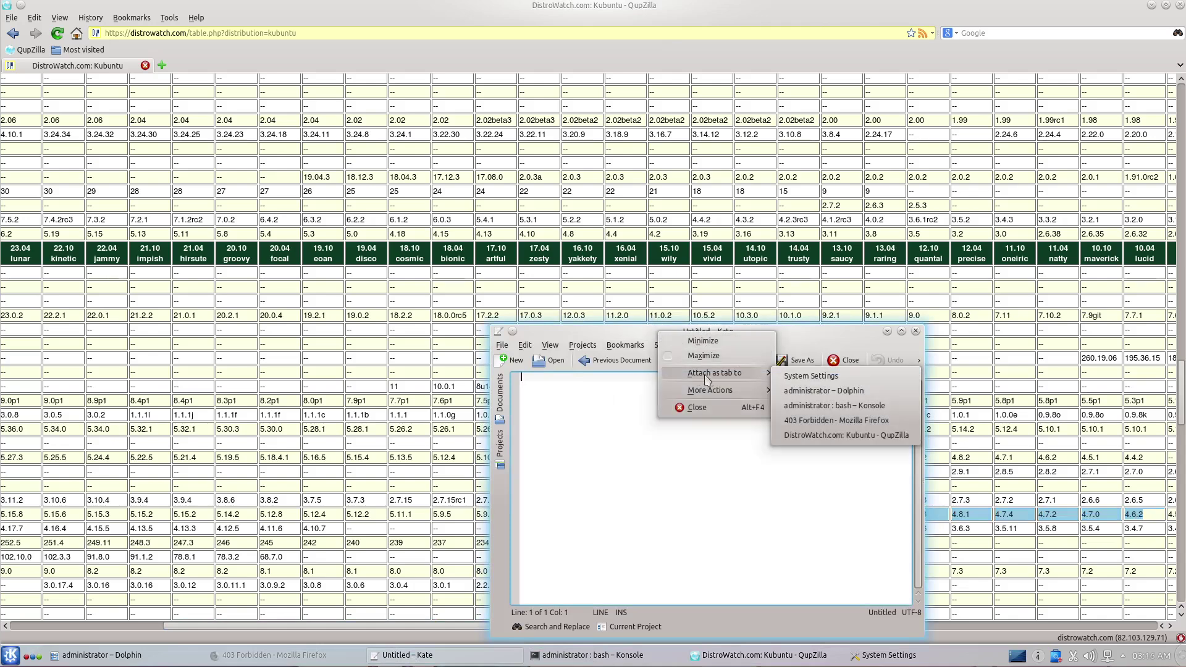
pyautogui.click(816, 435)
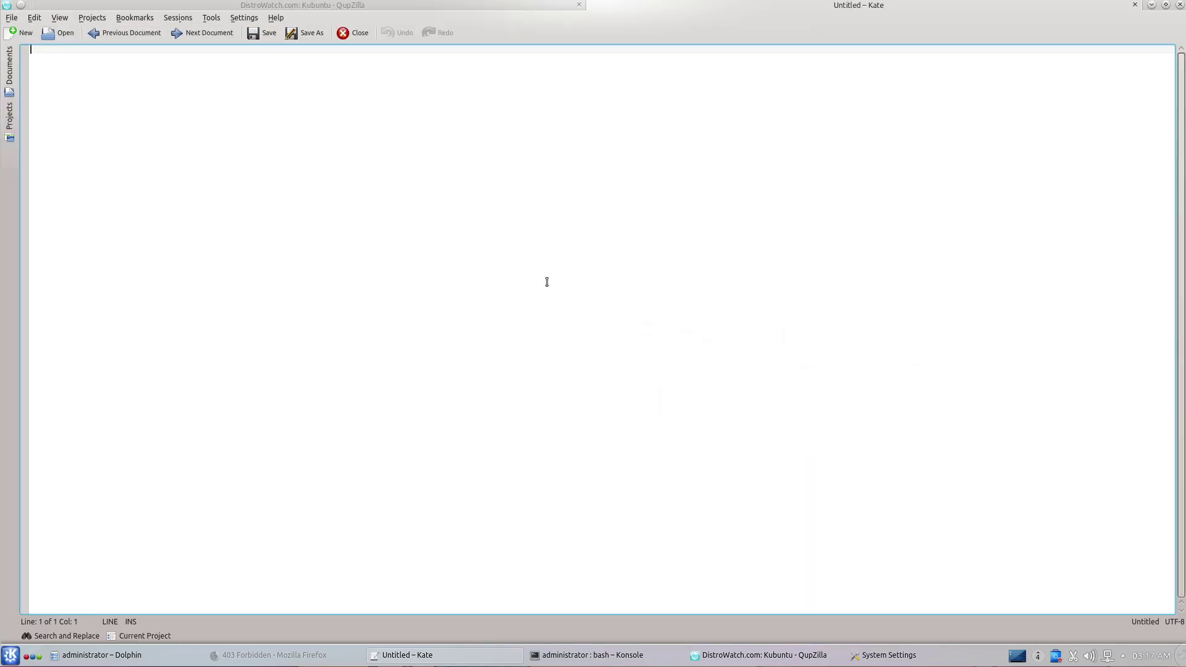
pyautogui.click(500, 8)
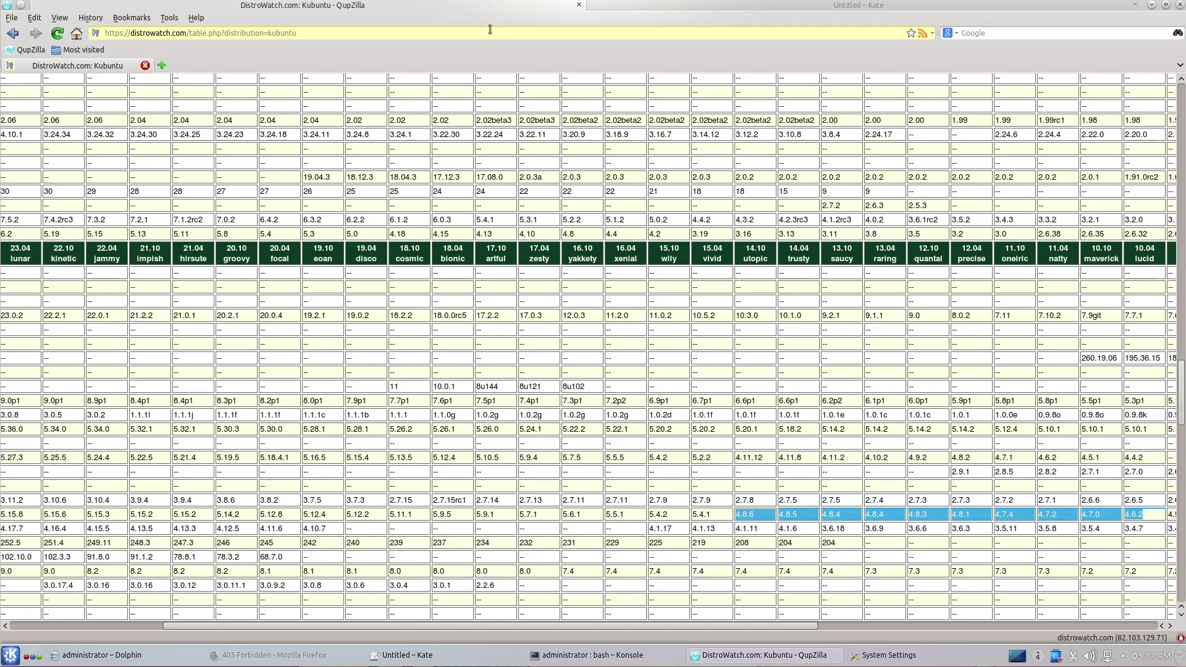
pyautogui.click(663, 9)
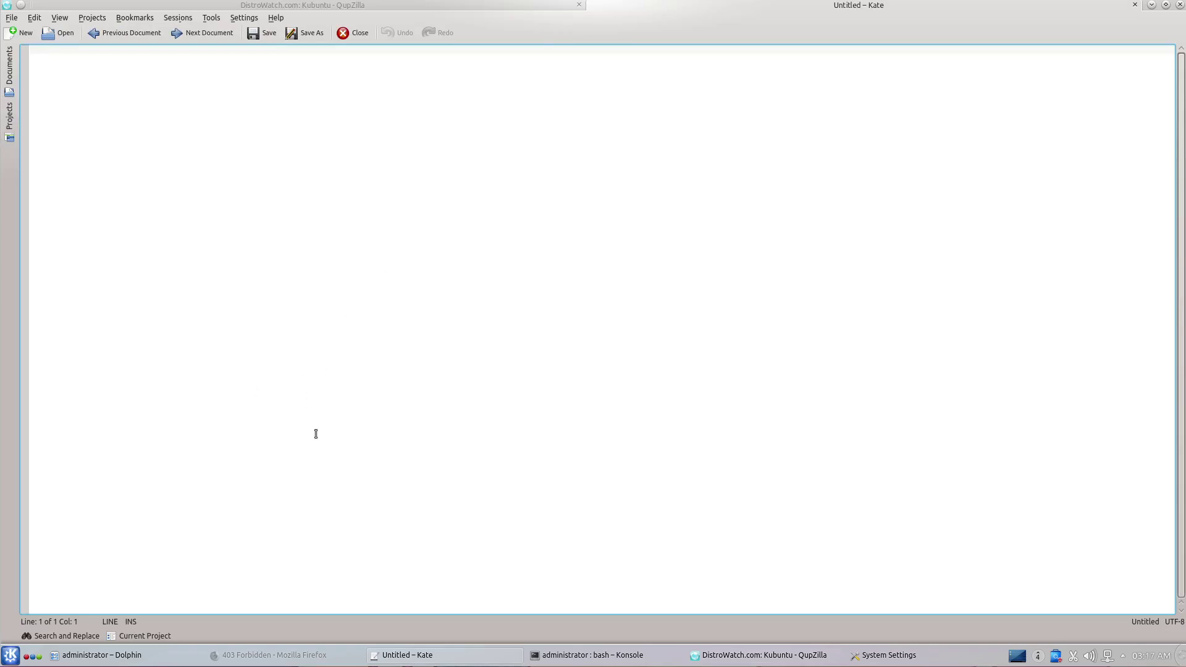
# Switch to System Settings, search for "decoration" and open the Workspace Appearance module with its Window Decorations page
pyautogui.click(886, 654)
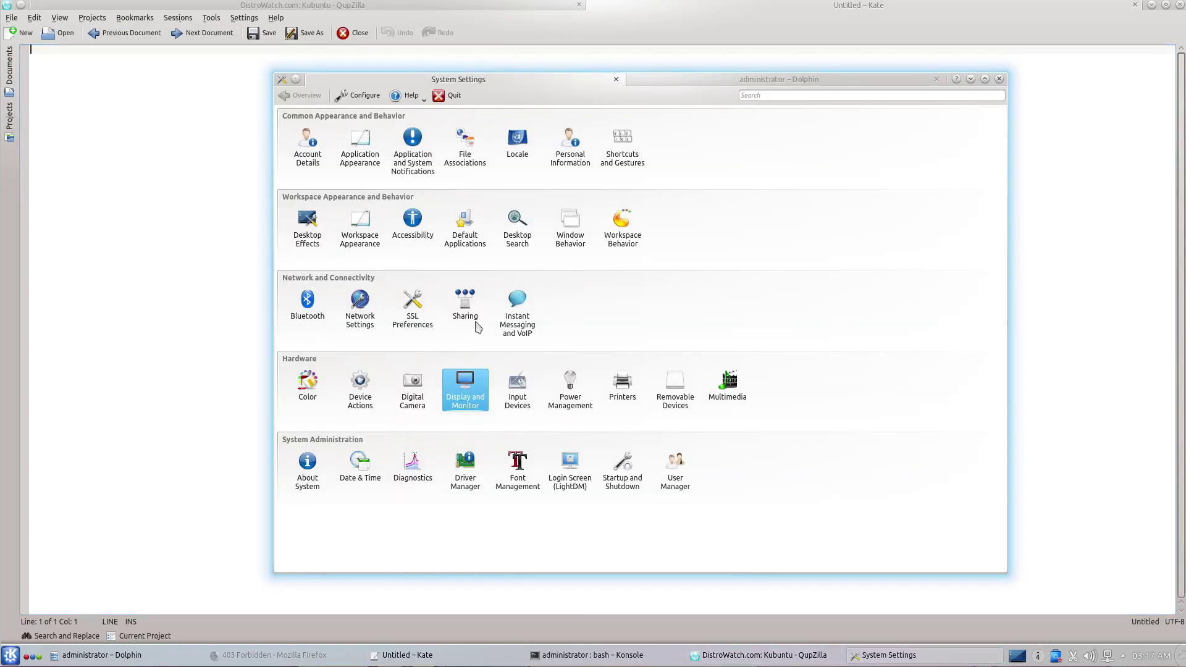
pyautogui.click(769, 94)
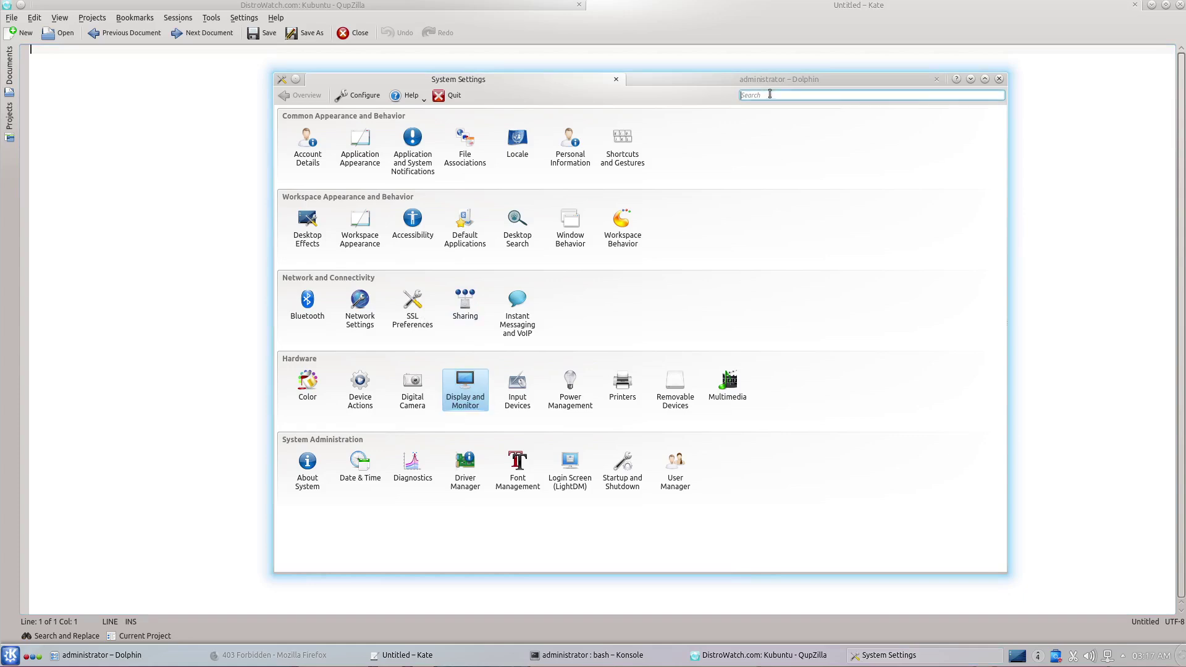
pyautogui.write('deco')
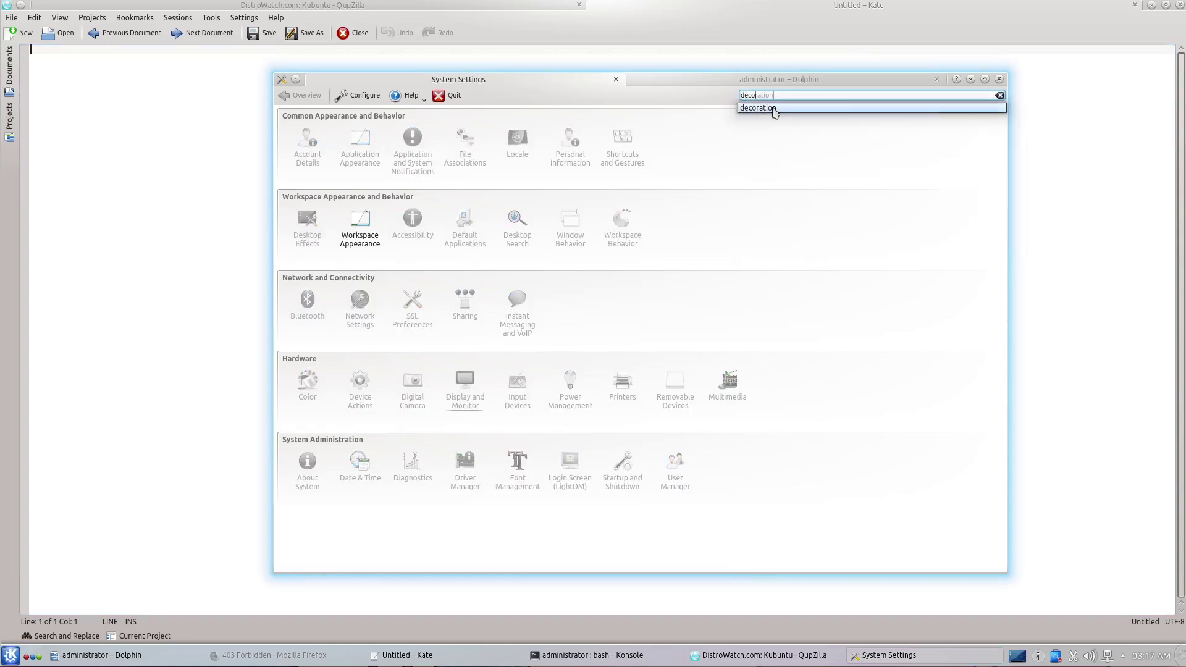
pyautogui.click(772, 108)
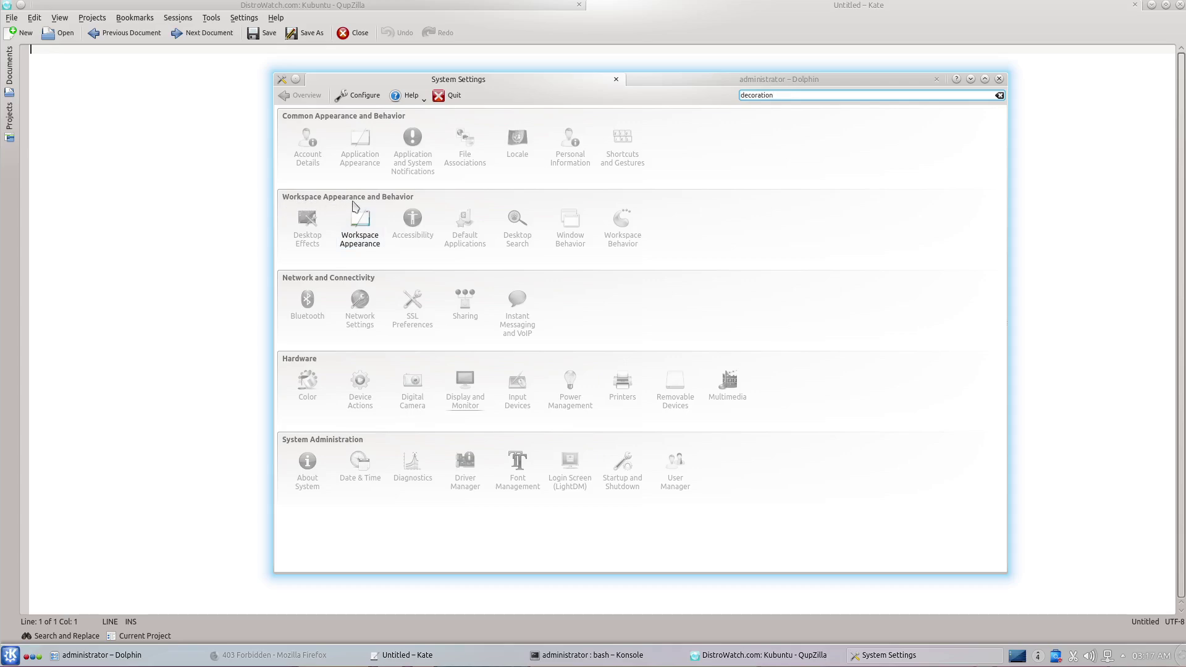
pyautogui.moveTo(366, 227)
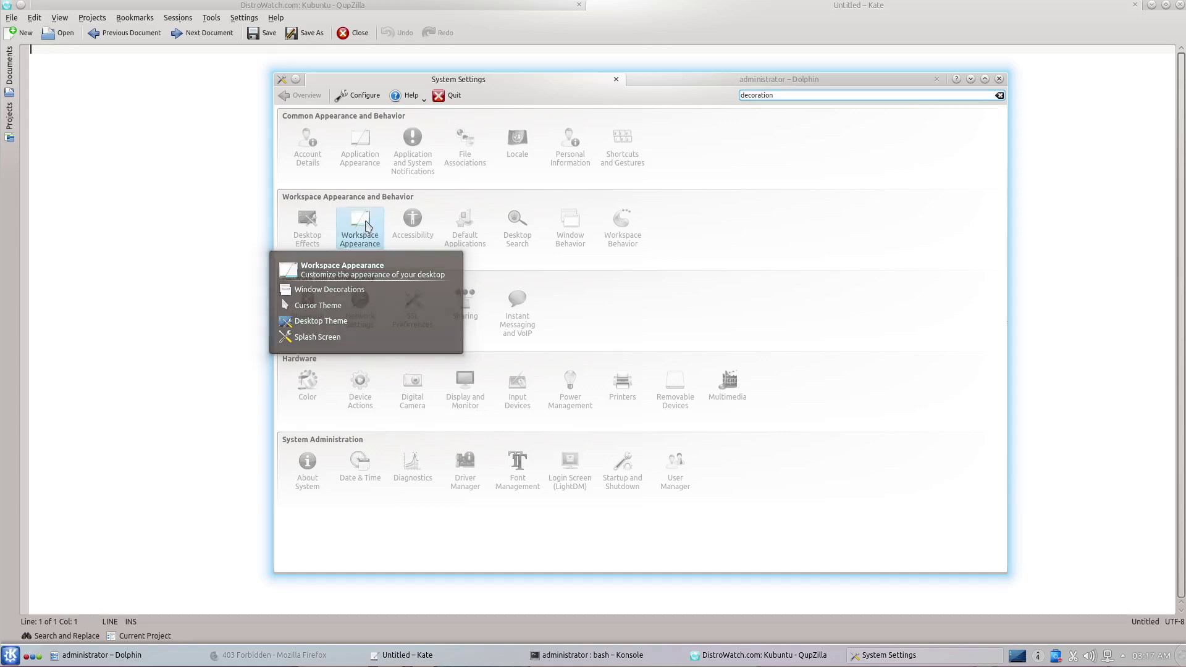
pyautogui.click(367, 227)
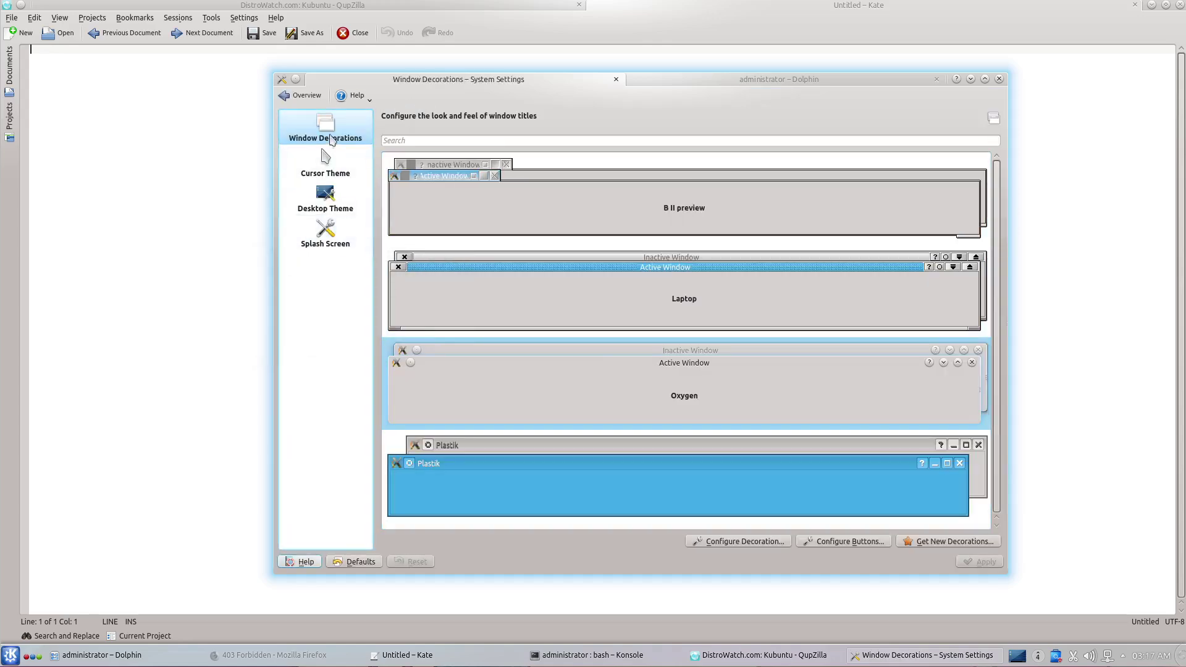
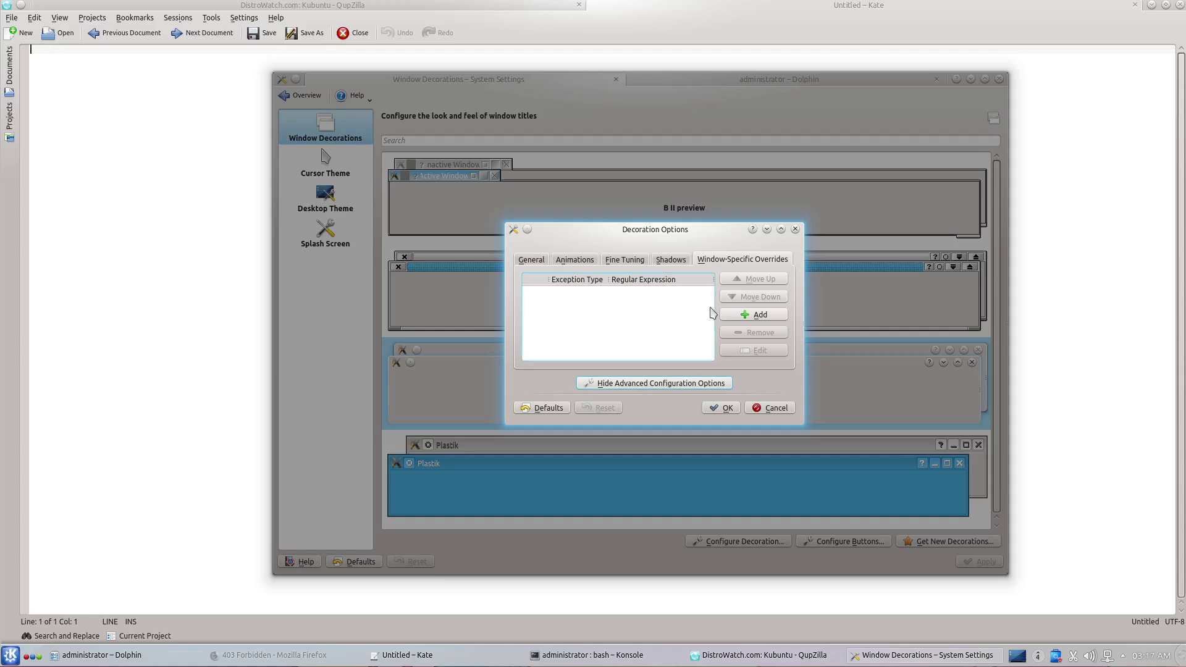
# Review the Shadows, Fine Tuning, Animations, General and Window-Specific Overrides settings in the Decoration Options dialog
pyautogui.click(668, 264)
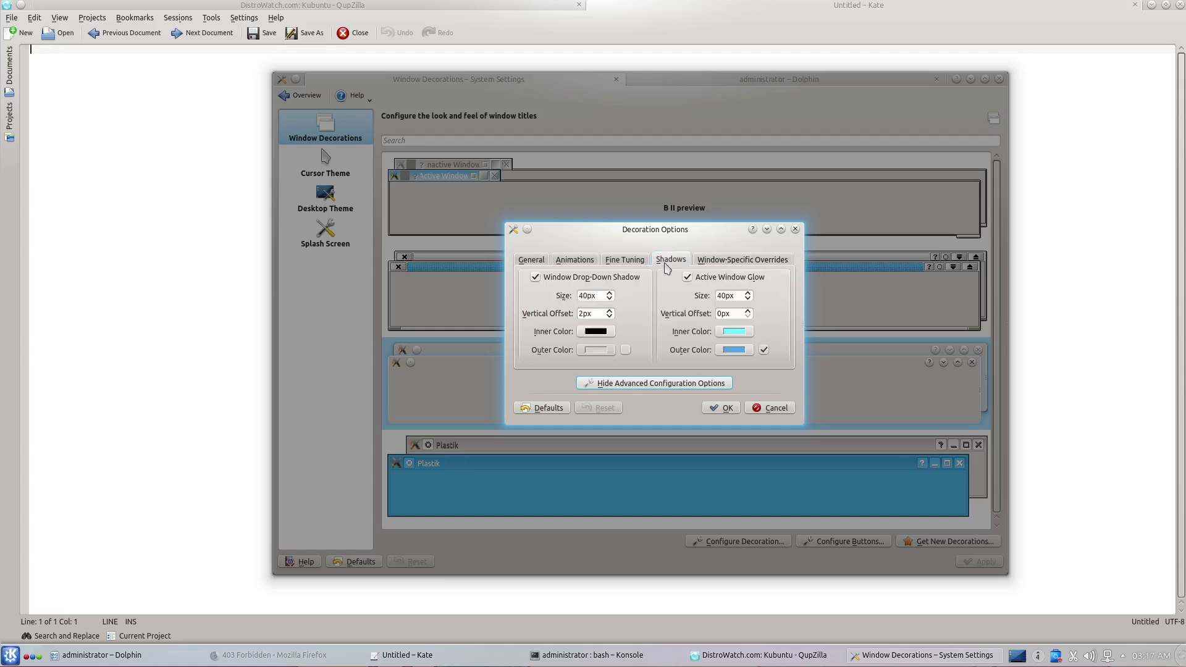
pyautogui.click(624, 261)
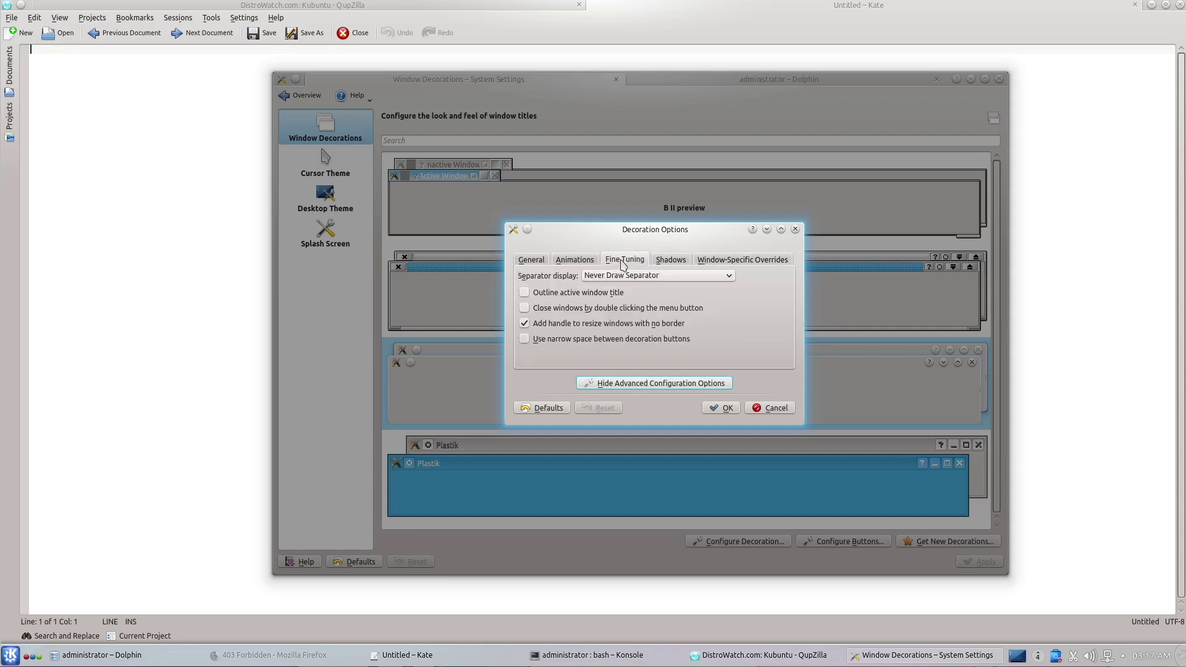
pyautogui.click(581, 265)
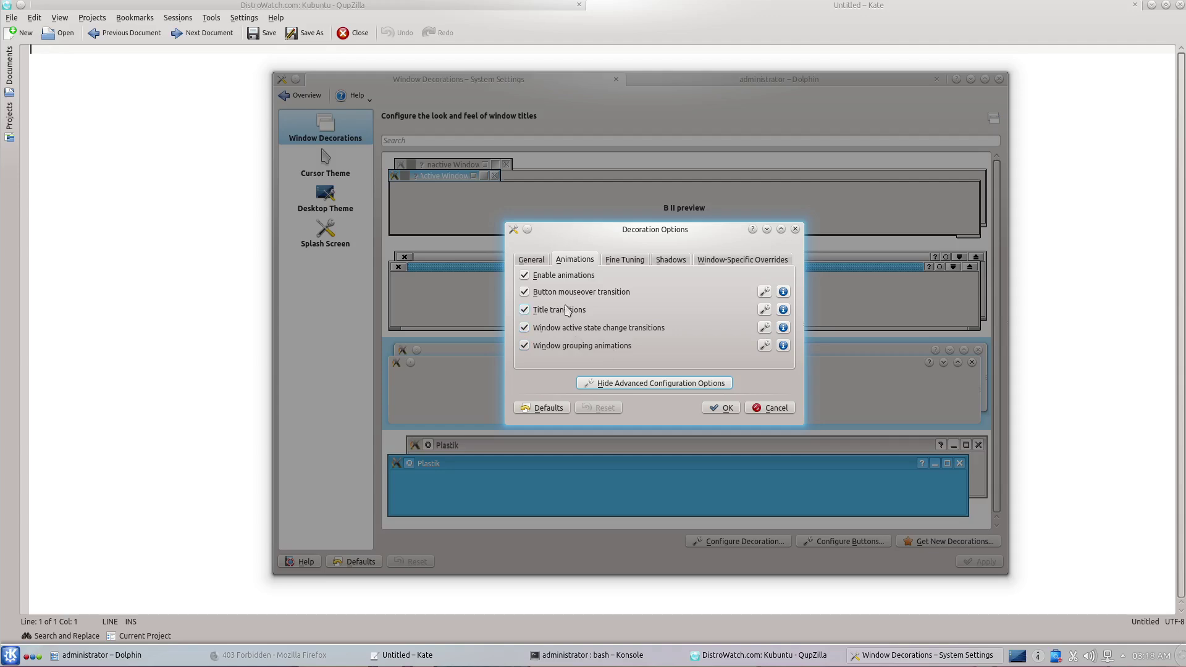
pyautogui.click(535, 260)
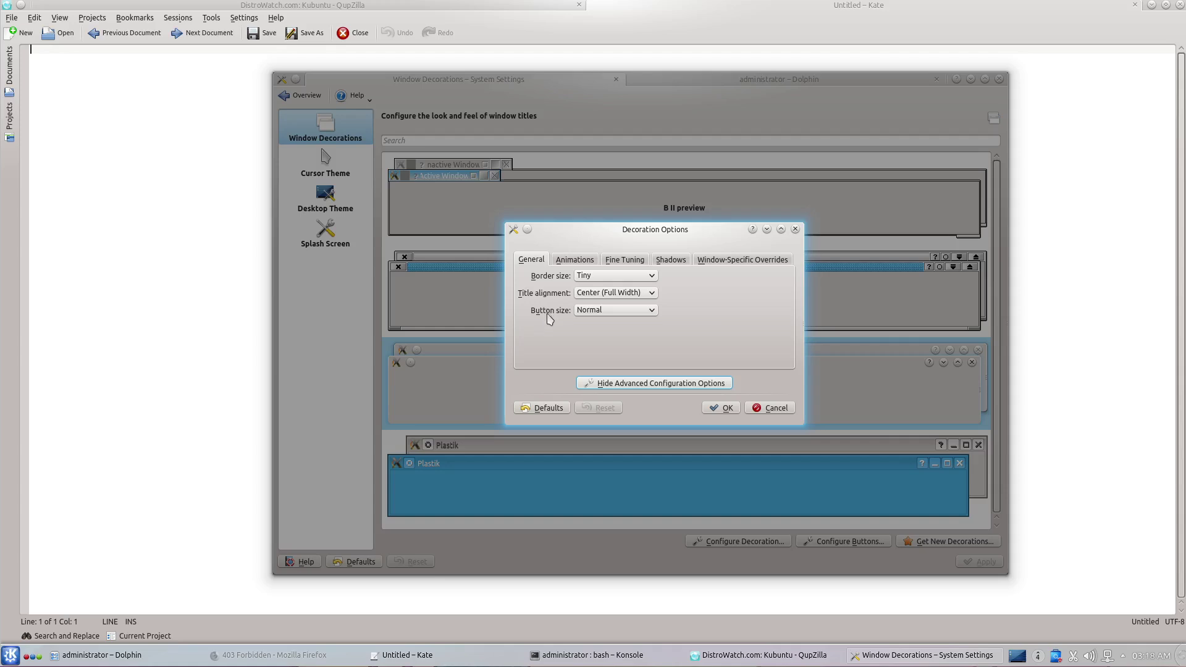
pyautogui.click(578, 264)
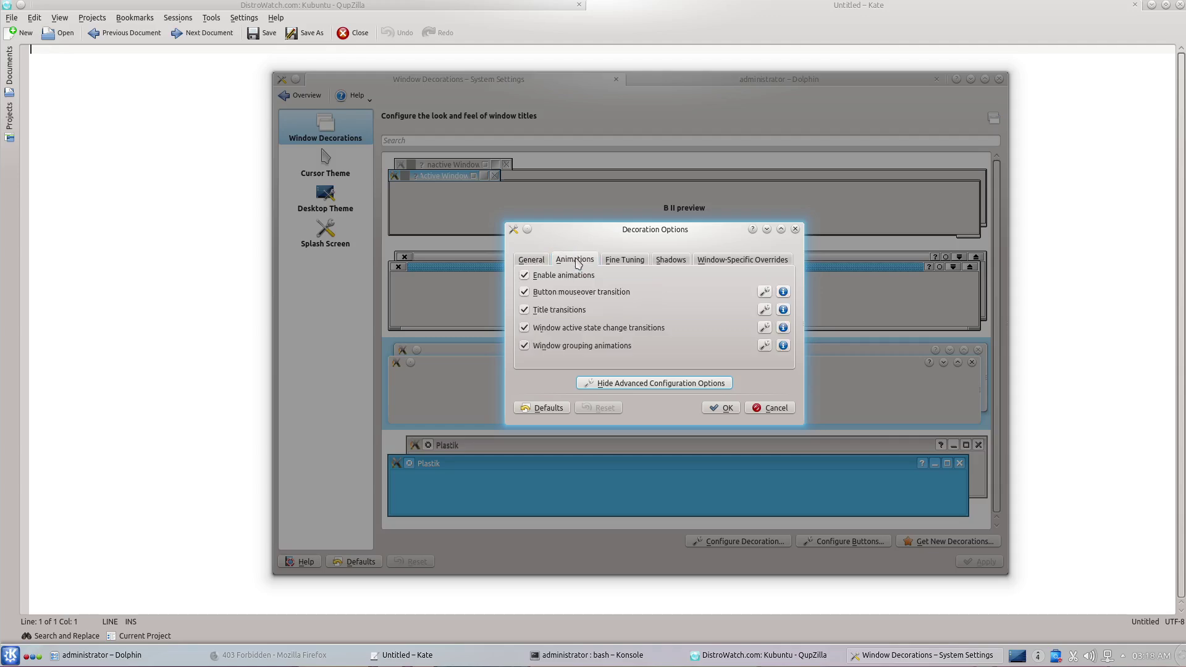
pyautogui.click(621, 261)
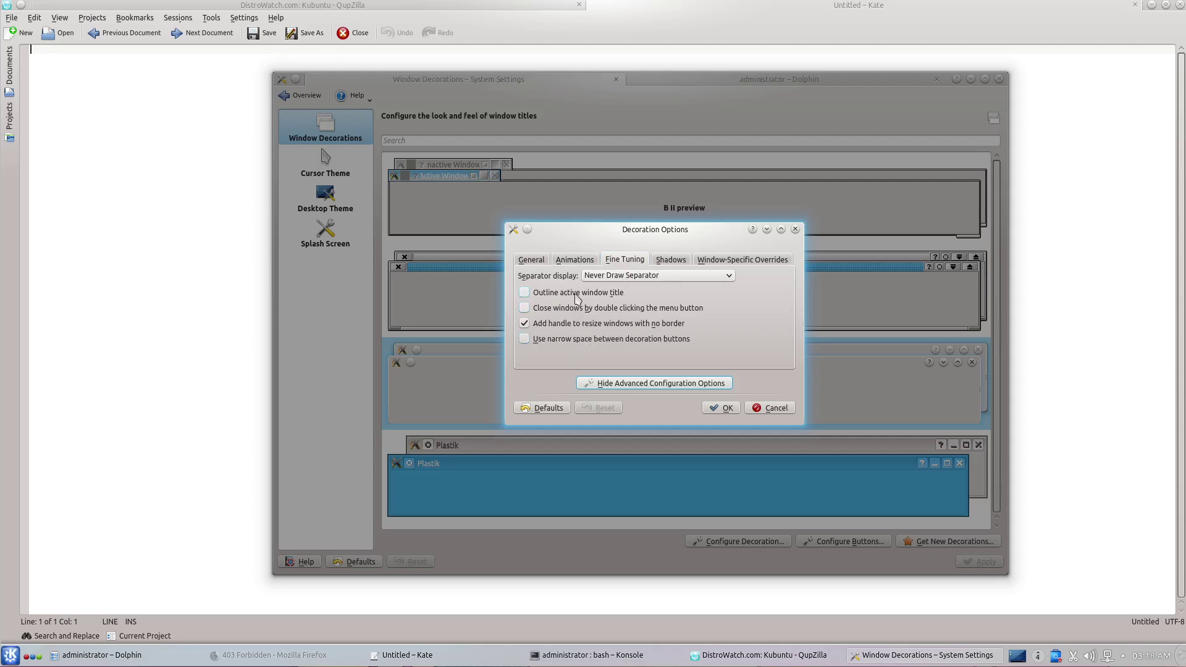
pyautogui.click(655, 266)
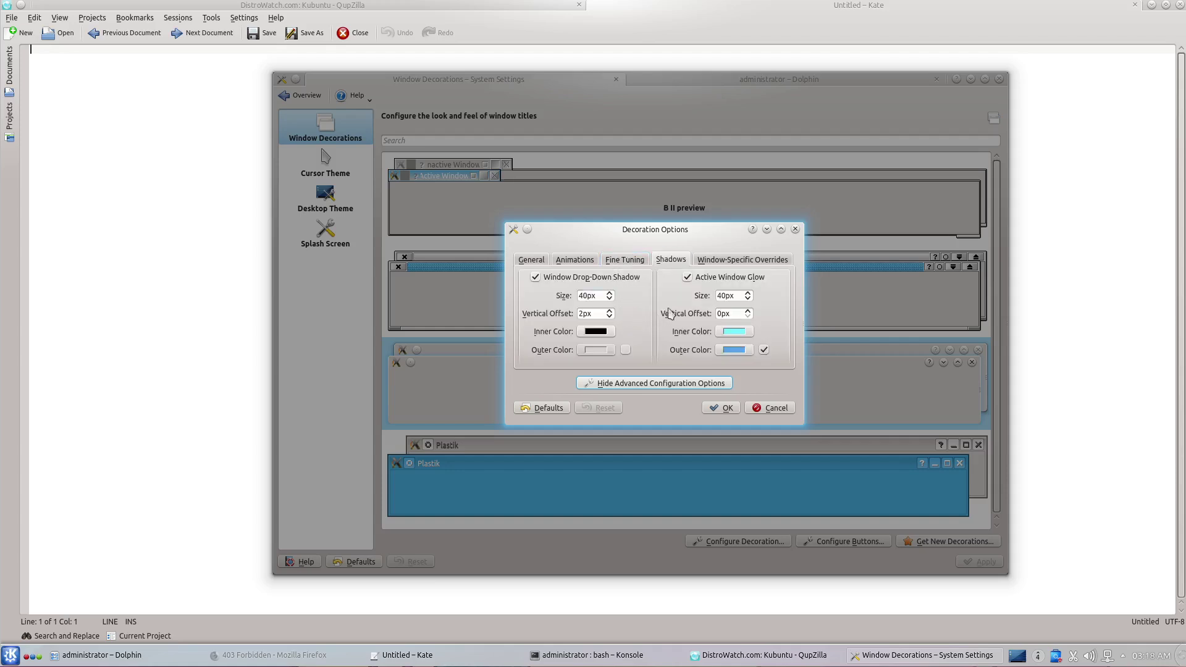
pyautogui.click(711, 263)
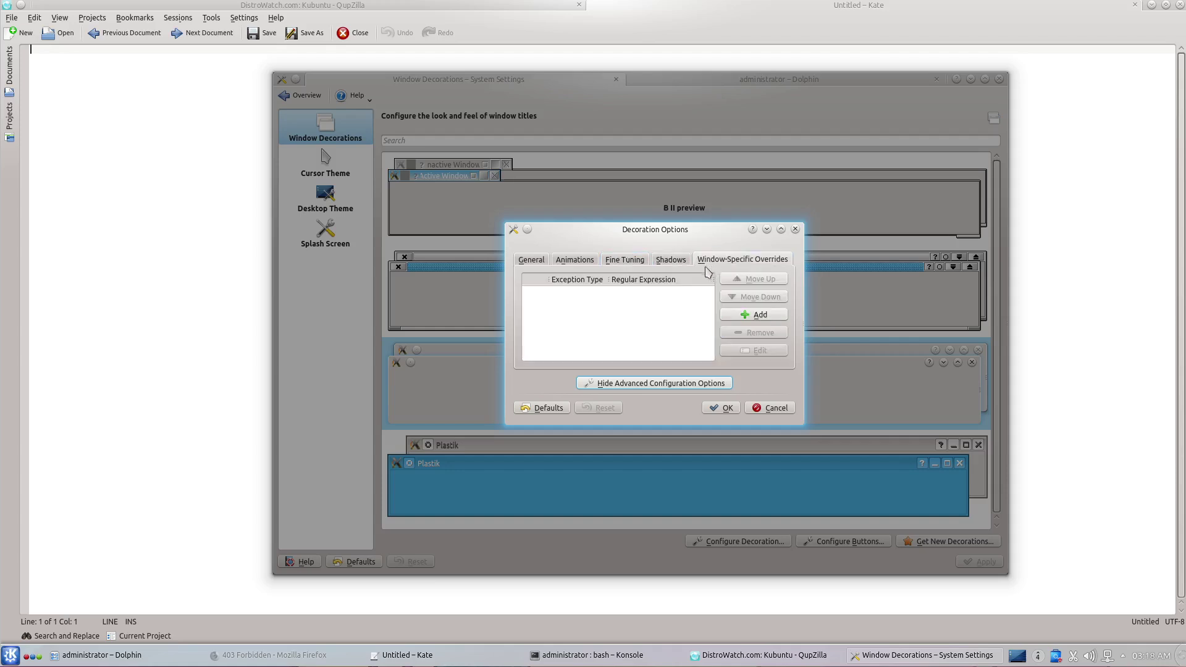
# Inspect the duration setting of the window grouping animations and cancel the Decoration Options dialog
pyautogui.click(577, 260)
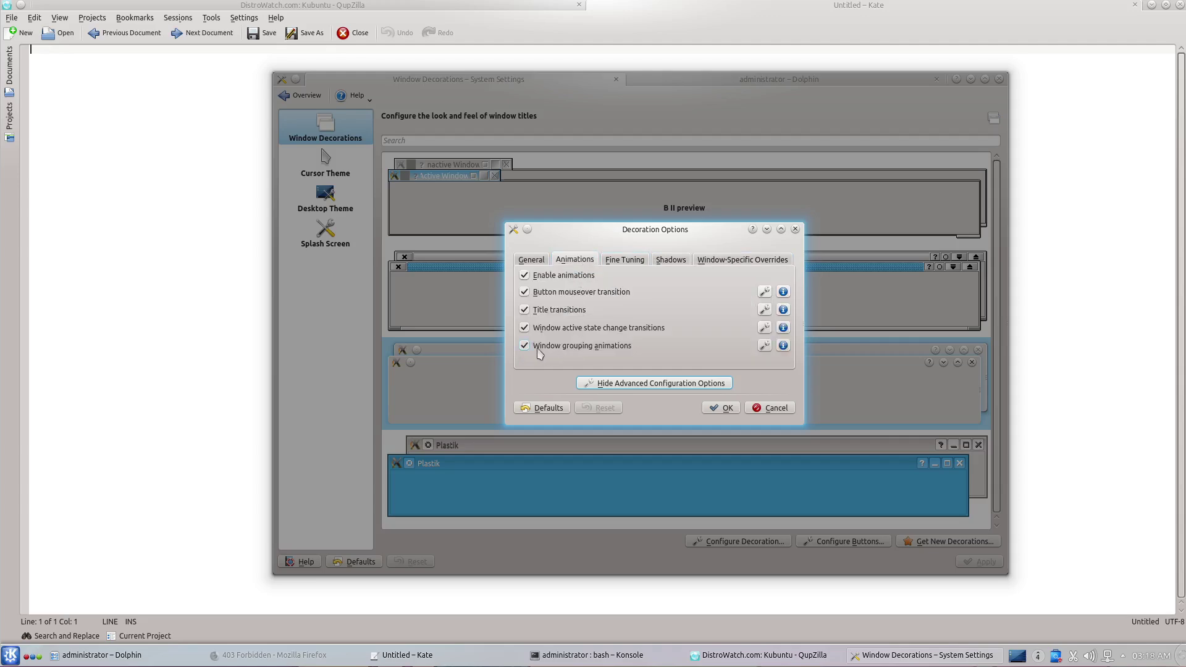
pyautogui.click(764, 346)
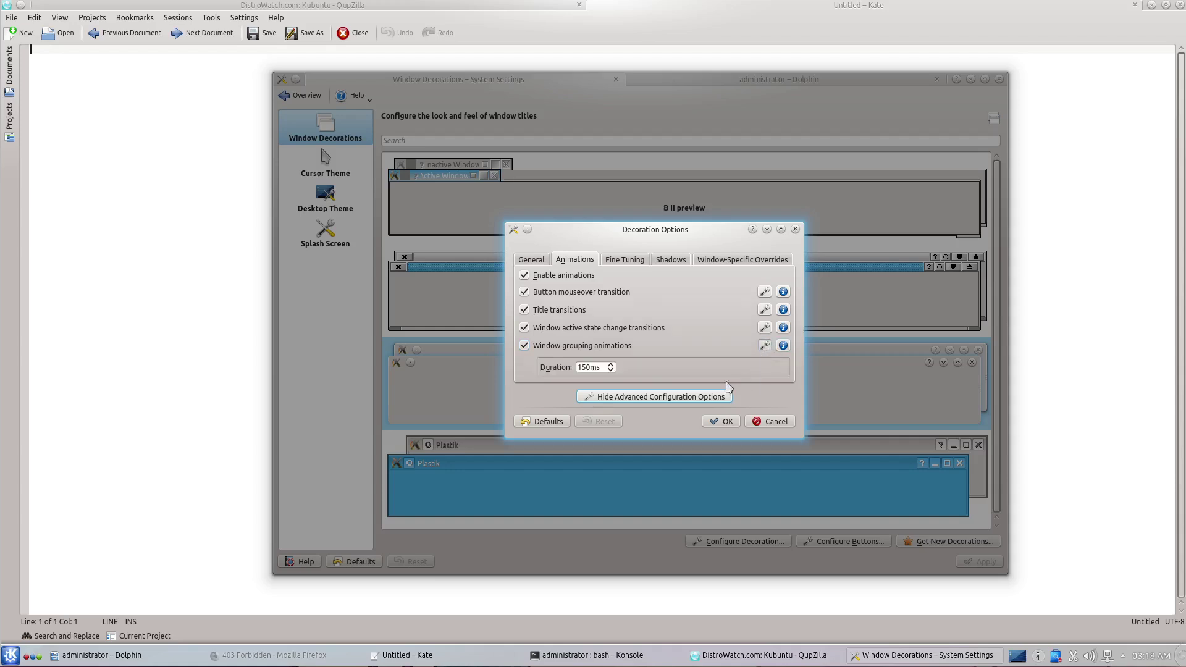
pyautogui.click(771, 422)
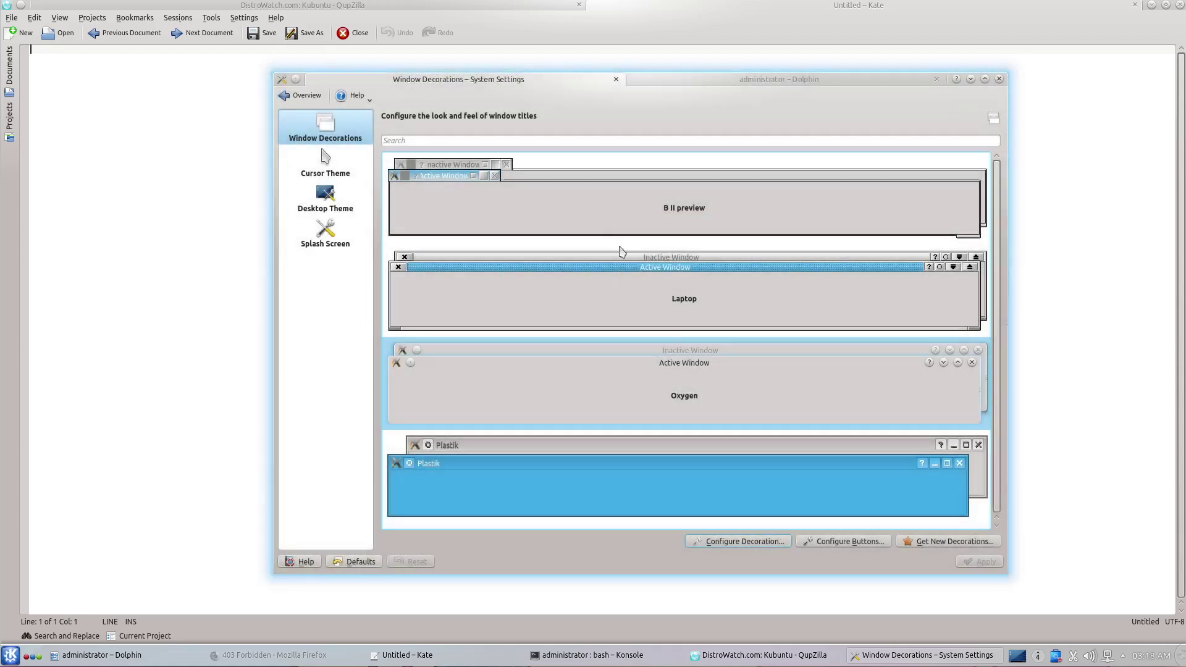
# Untab the System Settings window from its group with Dolphin and attach it back to Dolphin as a tab
pyautogui.rightClick(555, 80)
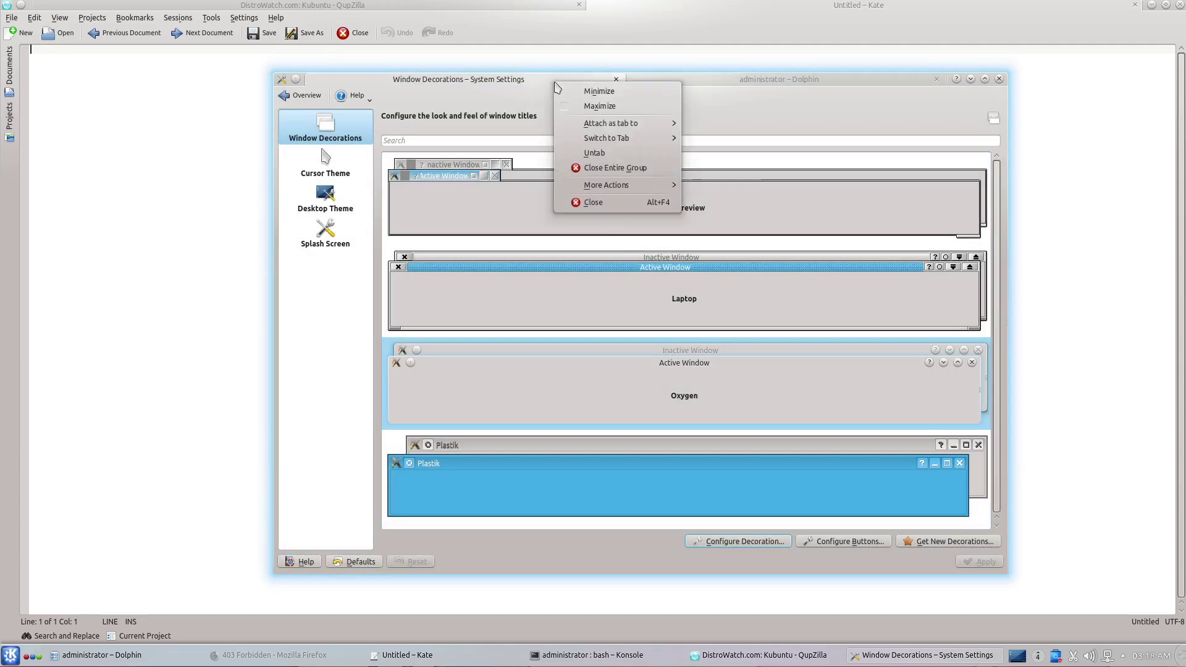
pyautogui.click(594, 153)
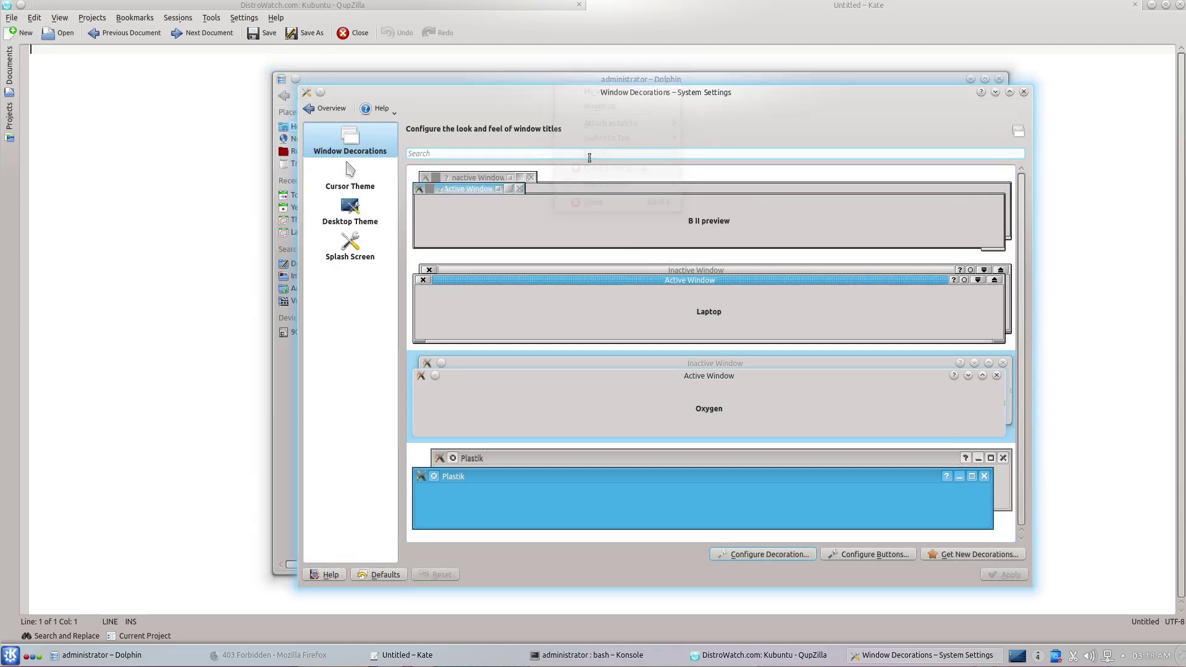
pyautogui.rightClick(610, 106)
pyautogui.moveTo(678, 137)
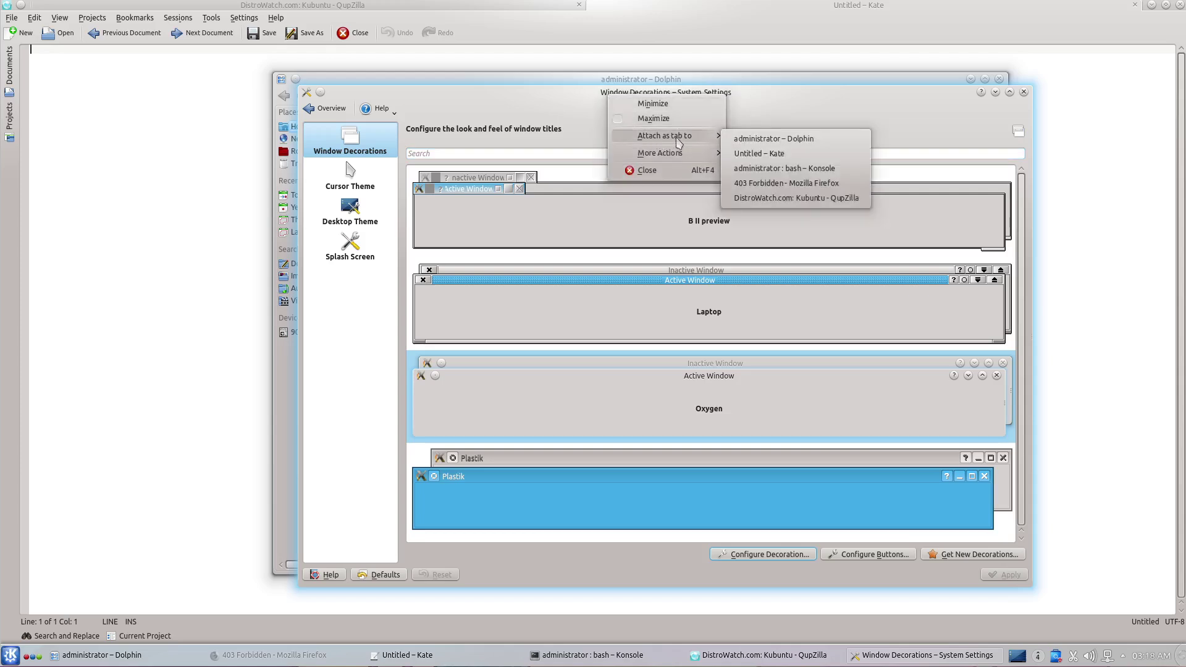
pyautogui.click(746, 142)
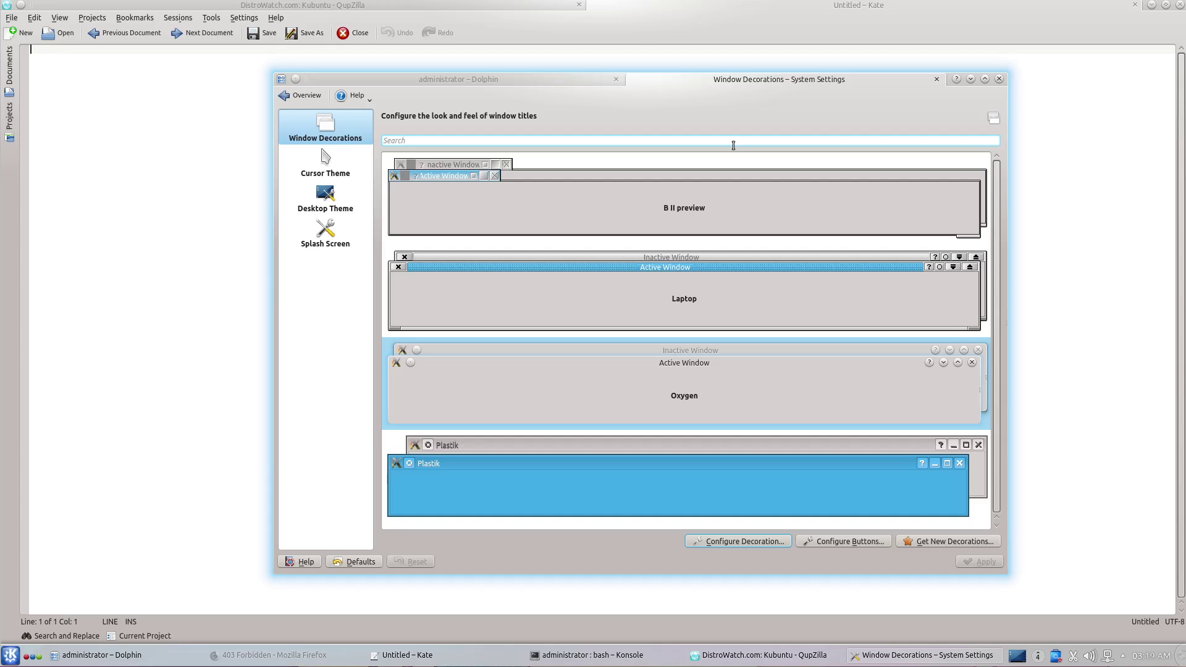
# Untab System Settings from the Dolphin window and attach it as a tab to the Untitled – Kate window group
pyautogui.rightClick(715, 85)
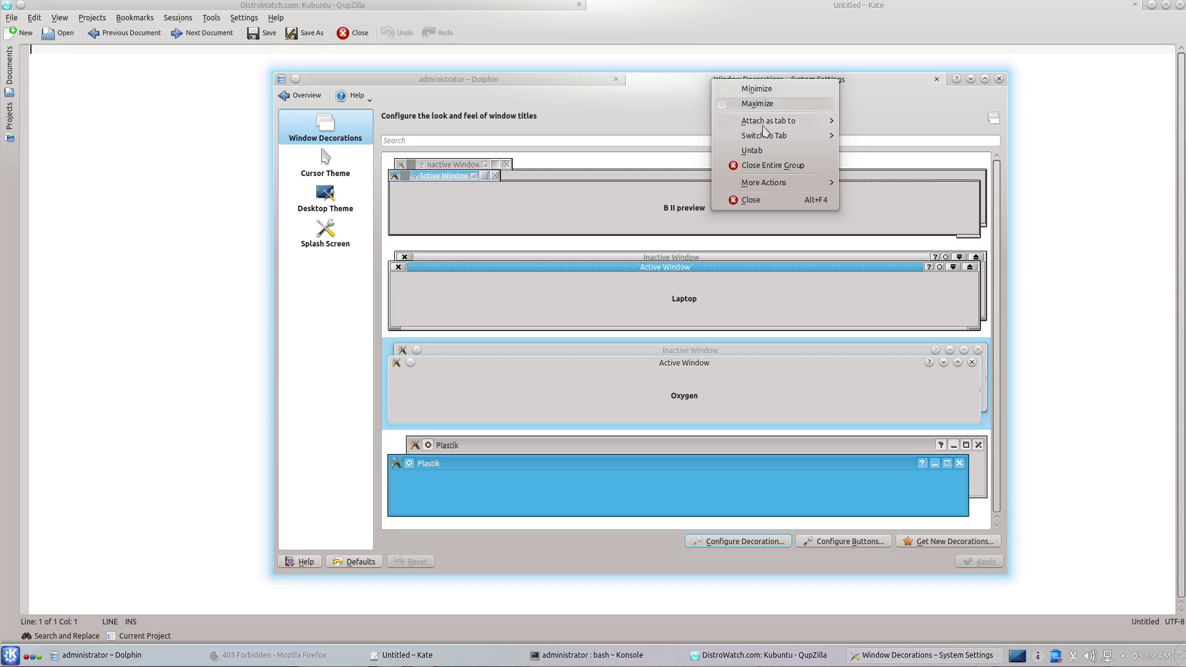
pyautogui.click(768, 149)
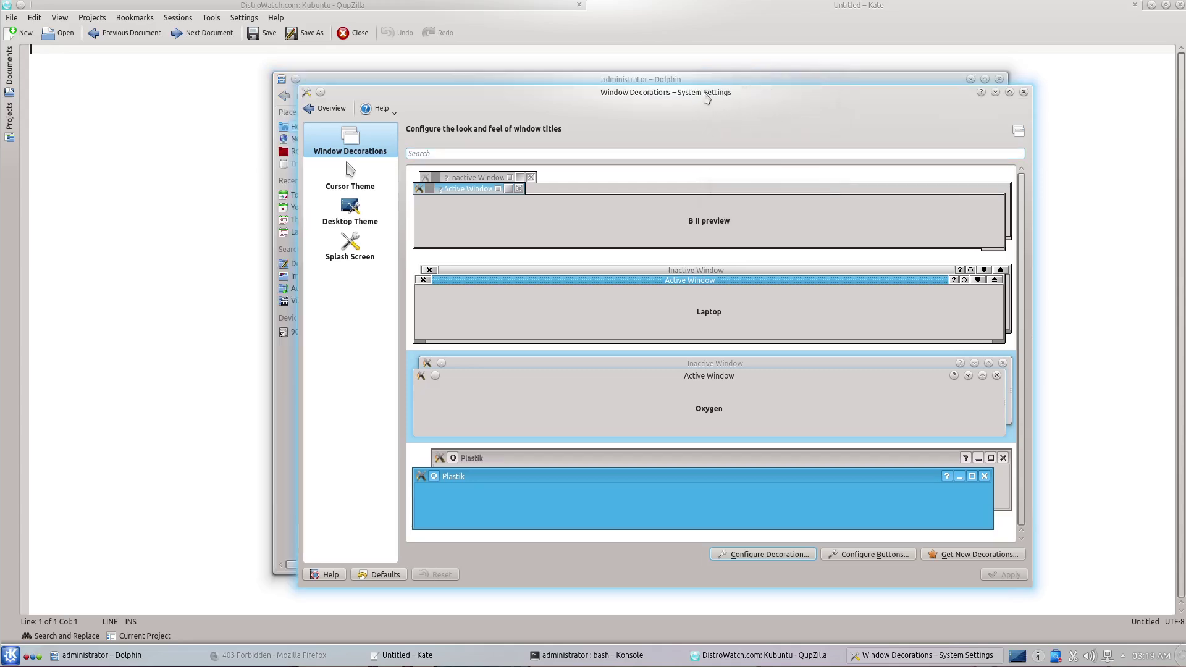
pyautogui.rightClick(714, 94)
pyautogui.moveTo(753, 140)
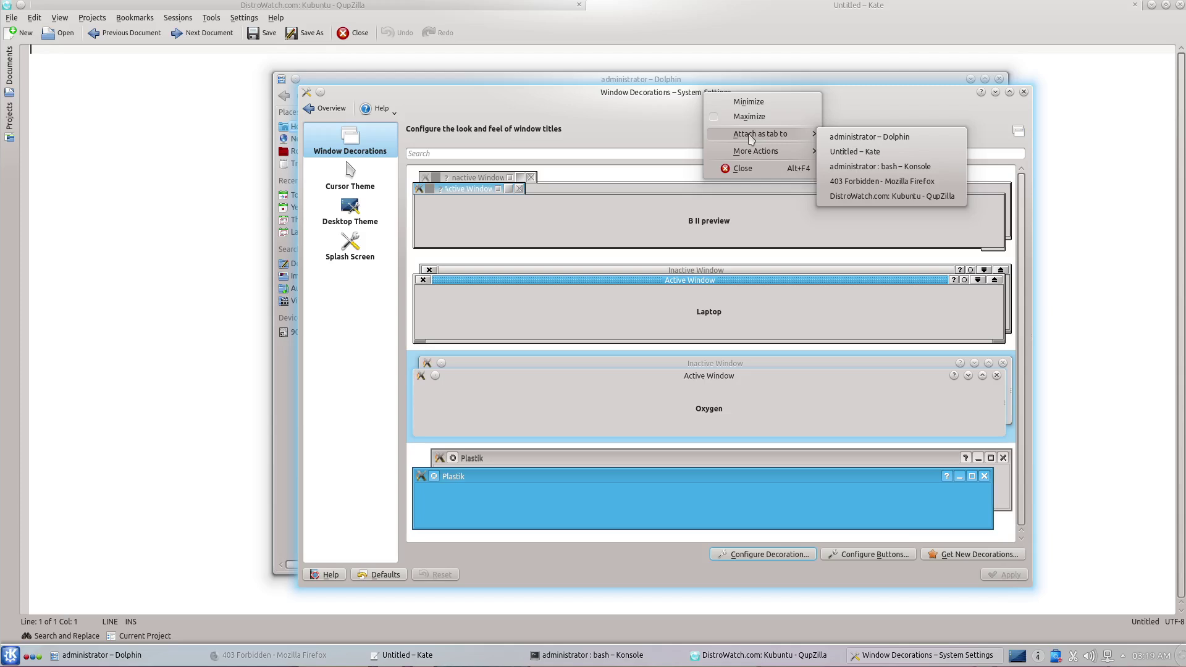
pyautogui.click(881, 155)
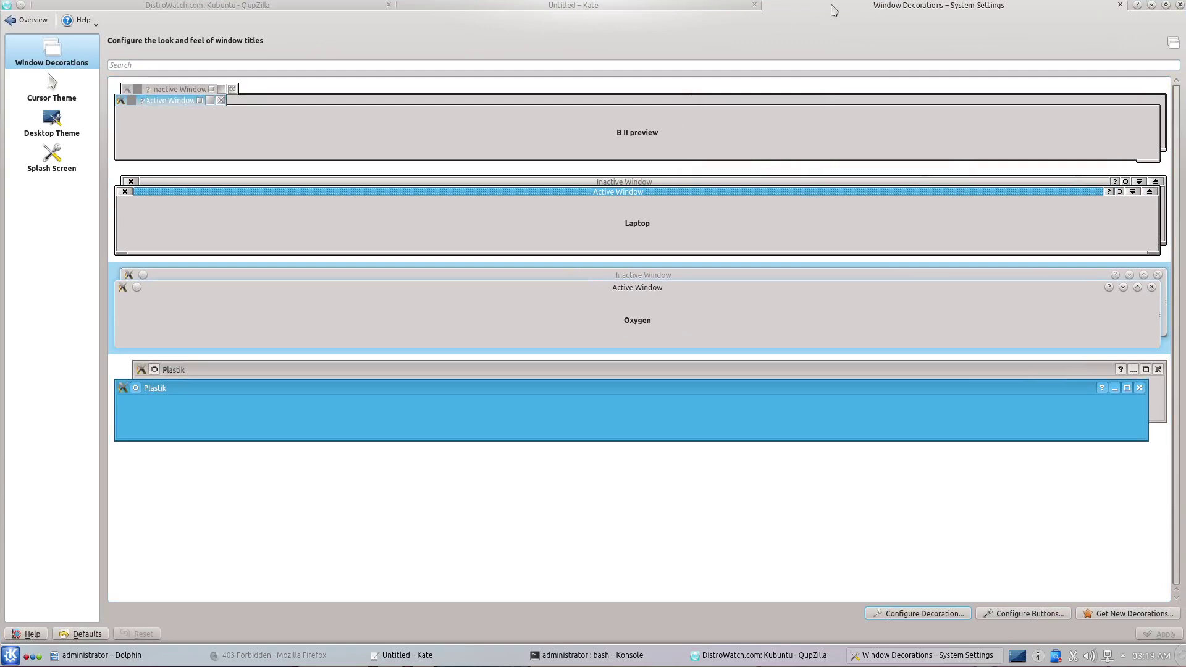
pyautogui.moveTo(830, 12); pyautogui.dragTo(832, 11)
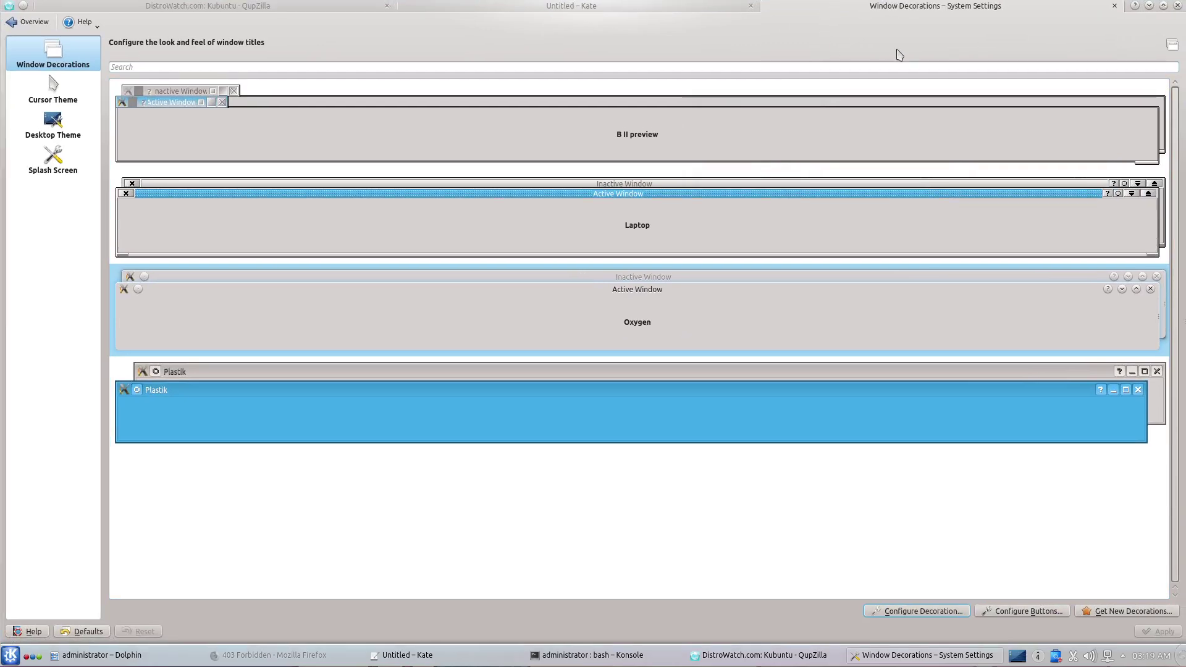